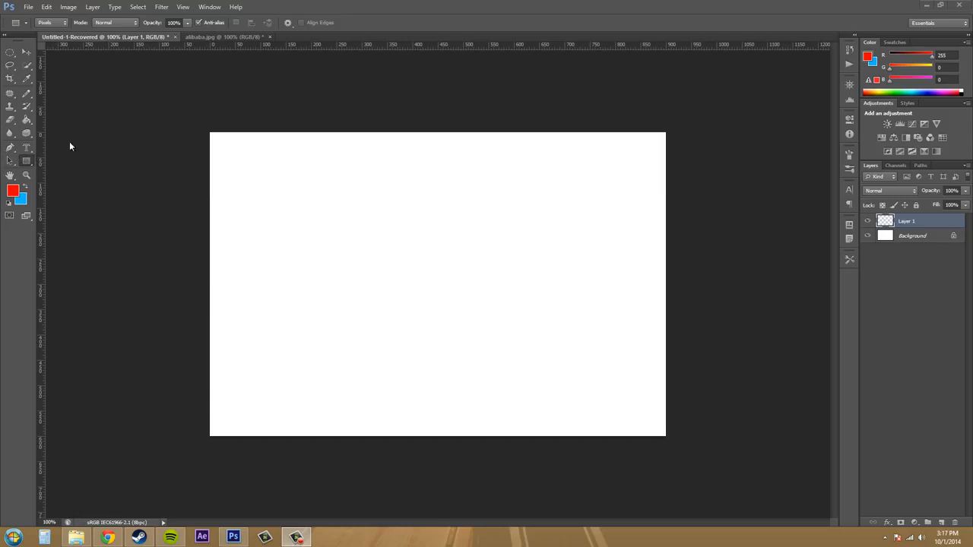
Draw a red heart near the centre of the canvas with the Custom Shape tool in Pixels mode.
click(27, 165)
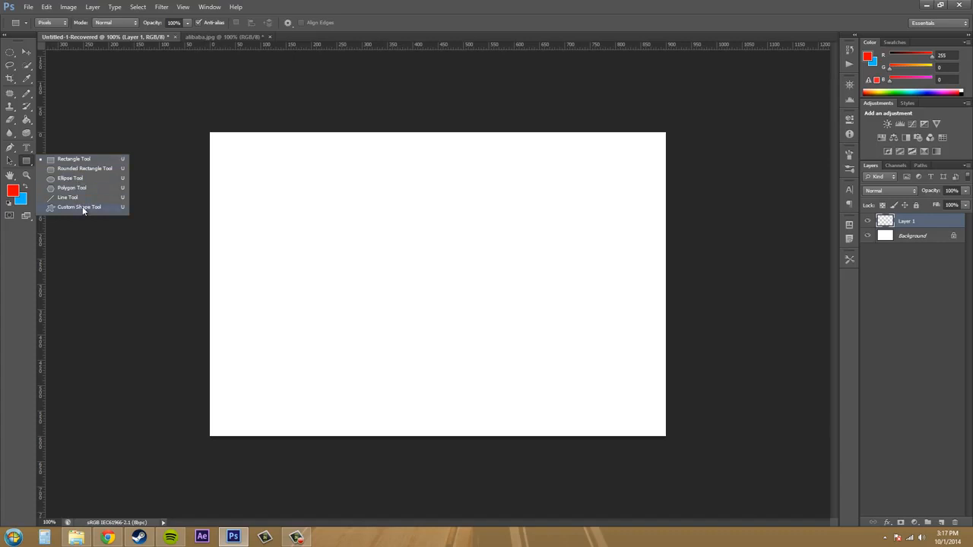
click(83, 207)
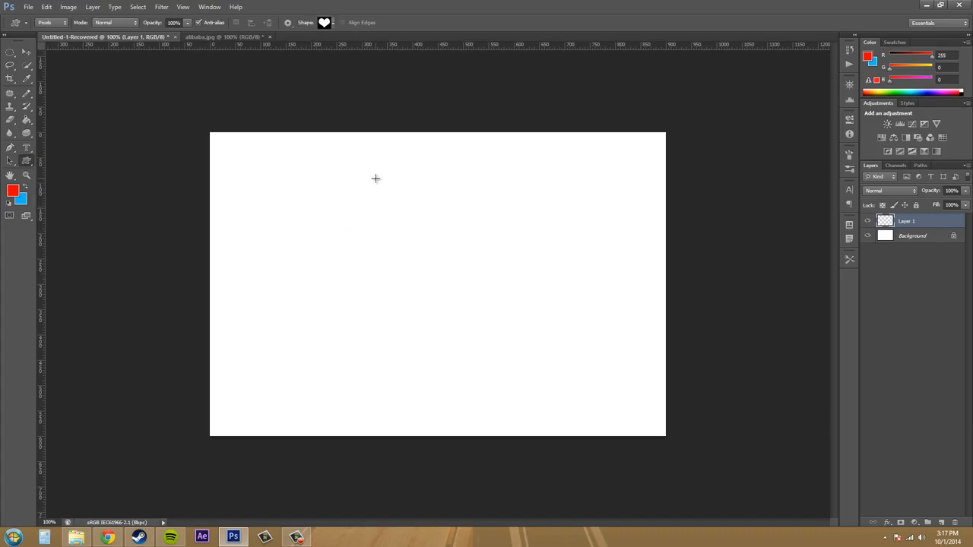
click(333, 26)
click(331, 23)
click(332, 24)
mouse_move(370, 53)
mouse_down()
mouse_move(368, 91)
mouse_move(369, 46)
mouse_up()
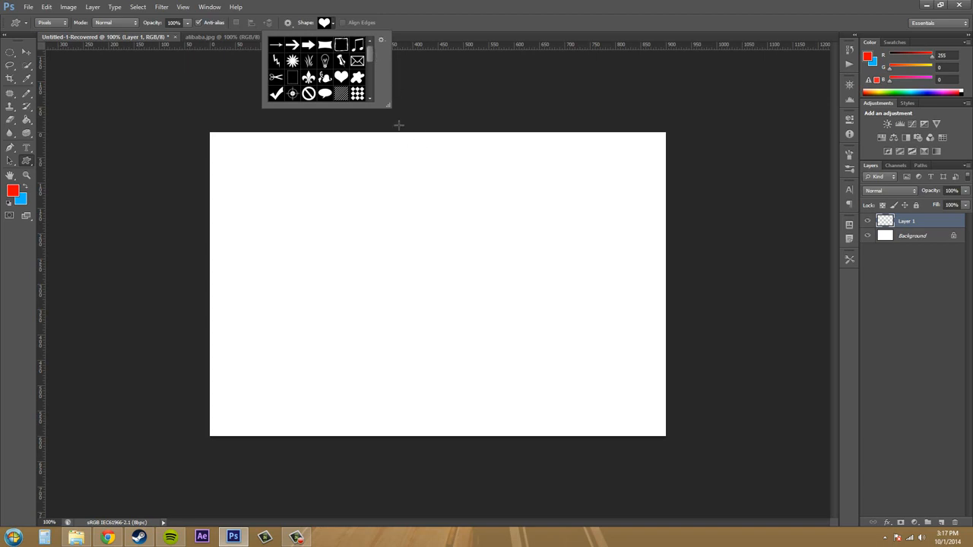
click(376, 233)
drag(376, 232, 444, 289)
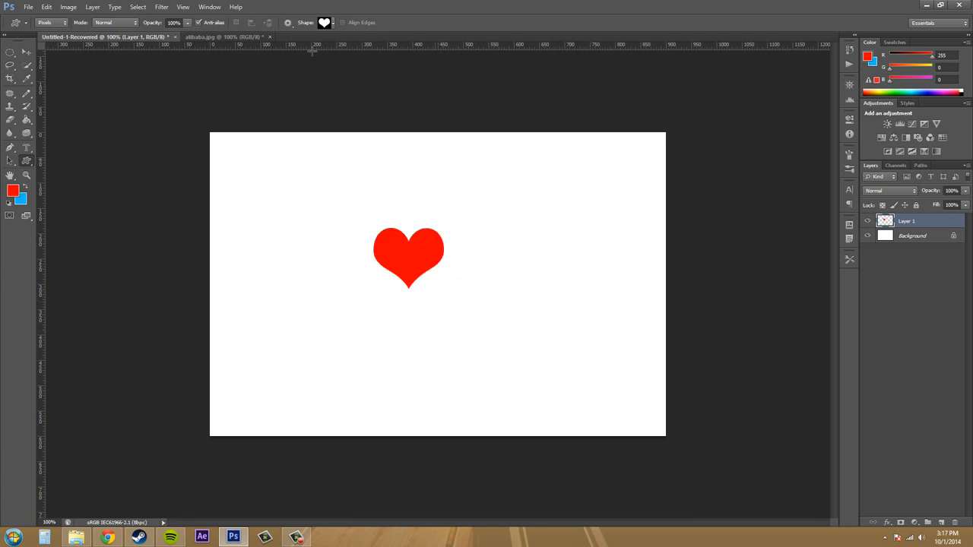
Choose the pine tree custom shape and draw a tall red tree on the canvas, right of the heart.
click(333, 25)
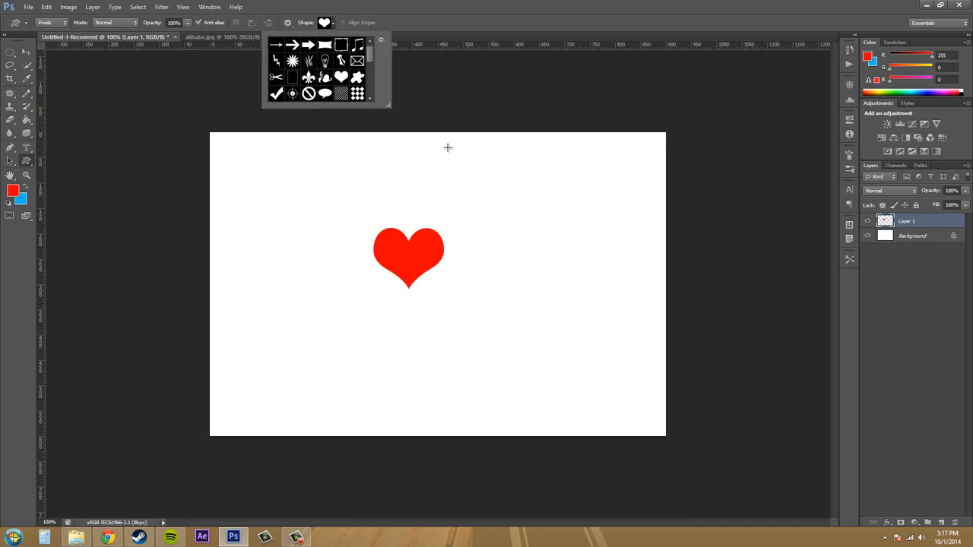
click(335, 25)
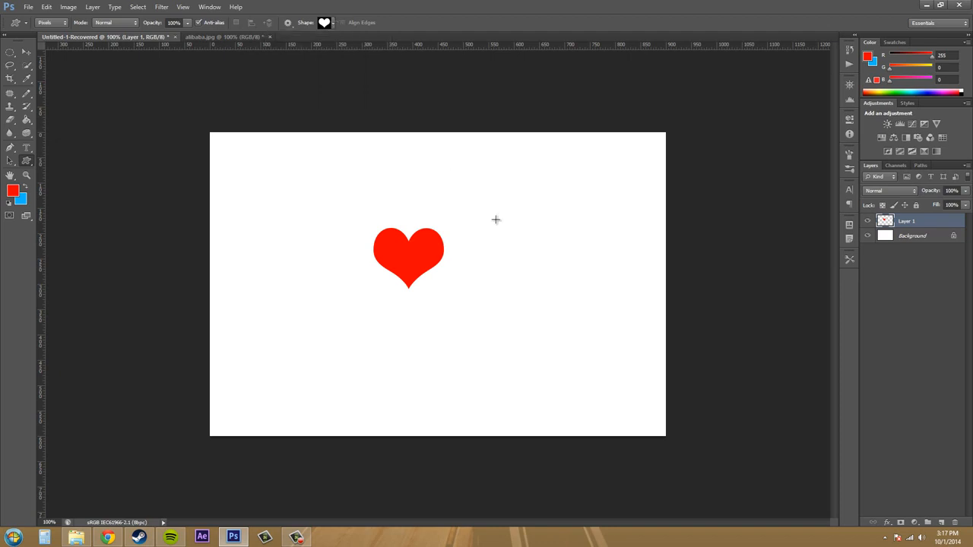
click(333, 25)
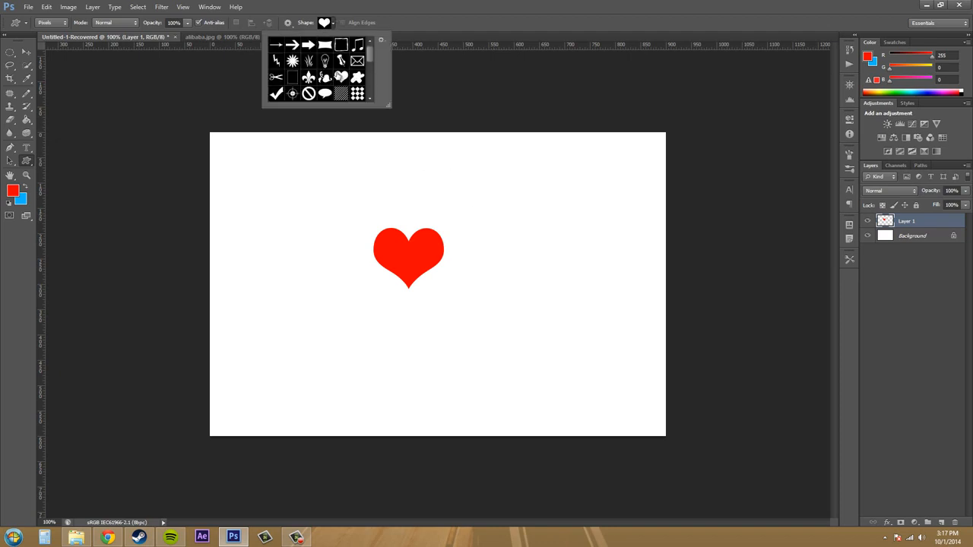
scroll(336, 83, down, 3)
click(309, 93)
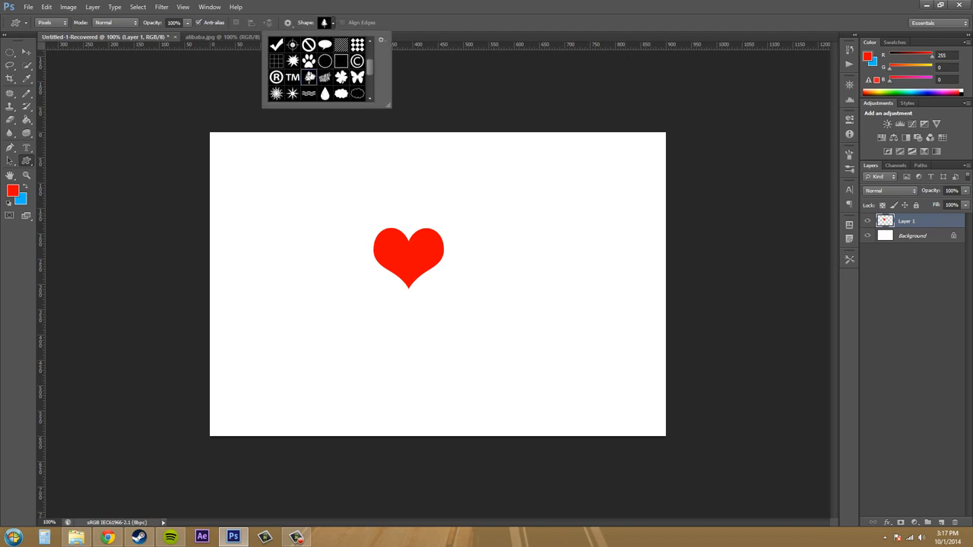
drag(536, 213, 603, 352)
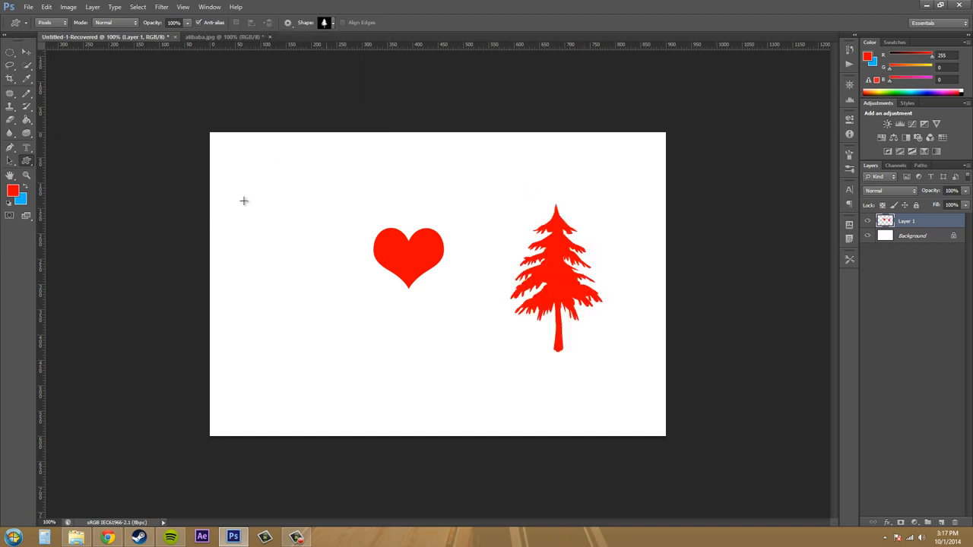
Swap the foreground and background colours and draw a blue pine tree on the canvas, left of the heart.
click(13, 194)
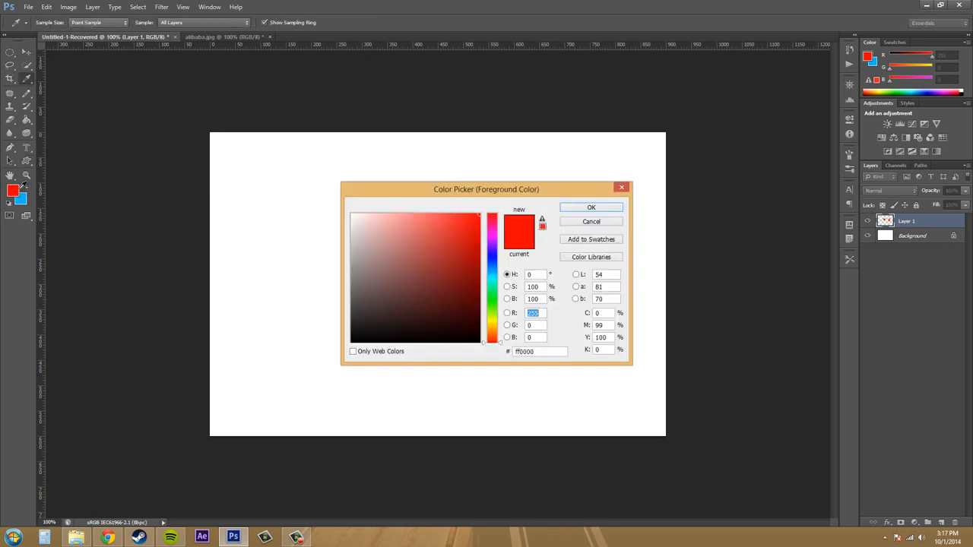
click(594, 225)
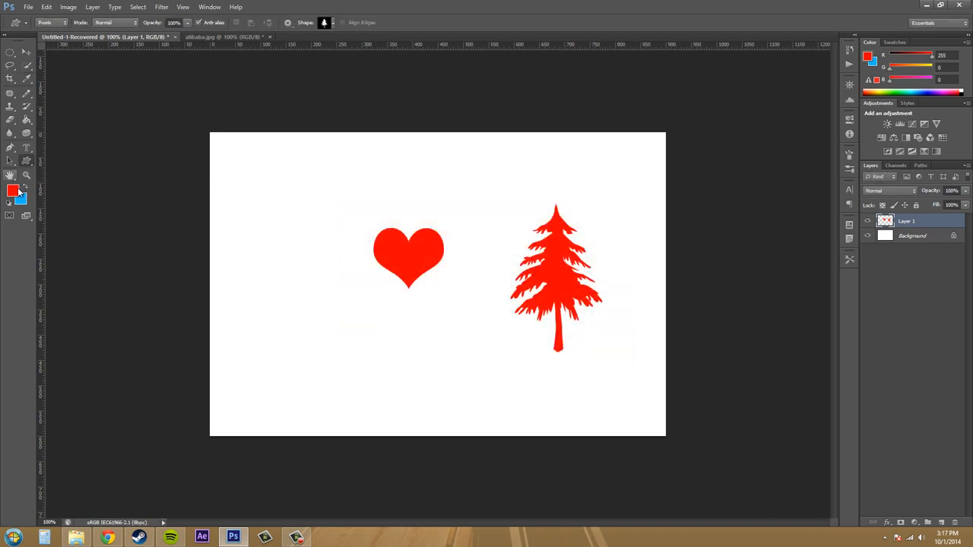
click(24, 187)
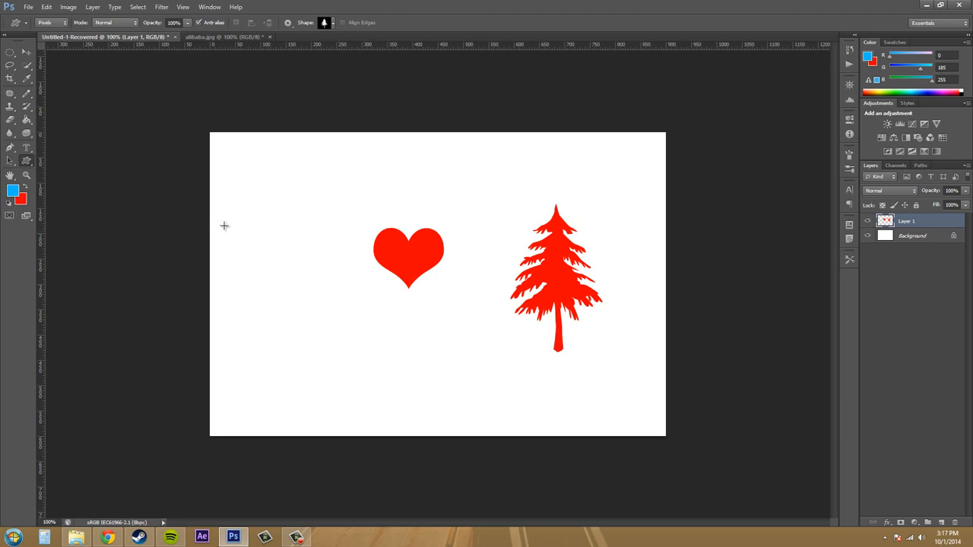
drag(246, 200, 363, 365)
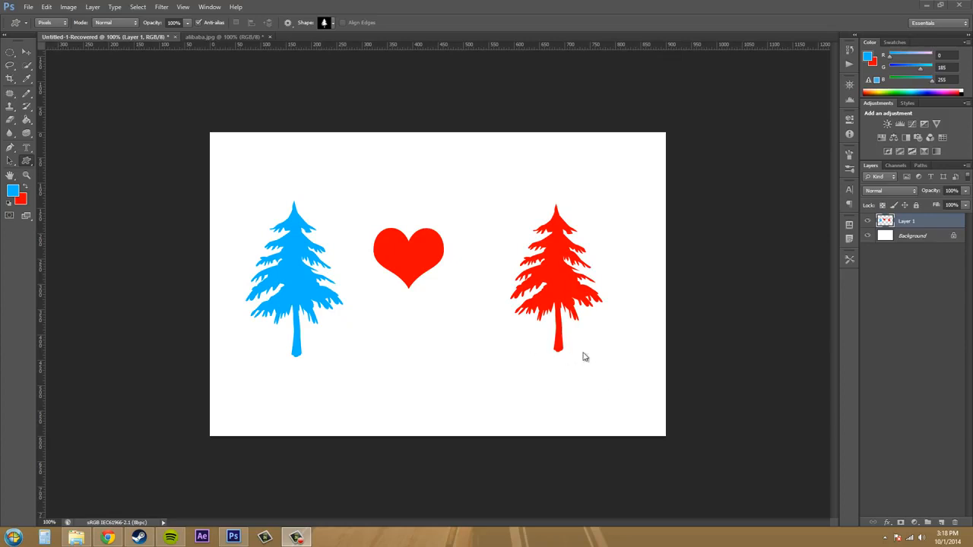
click(161, 7)
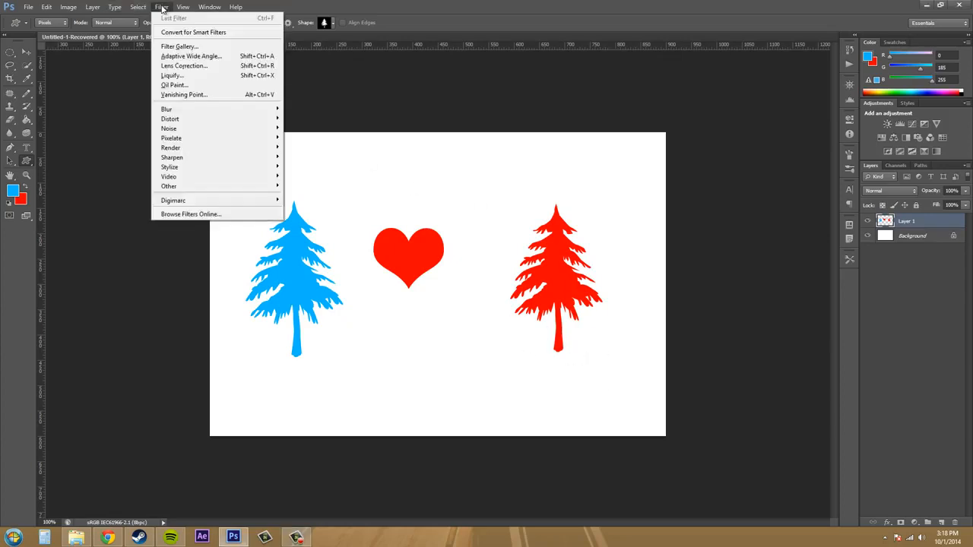
click(161, 7)
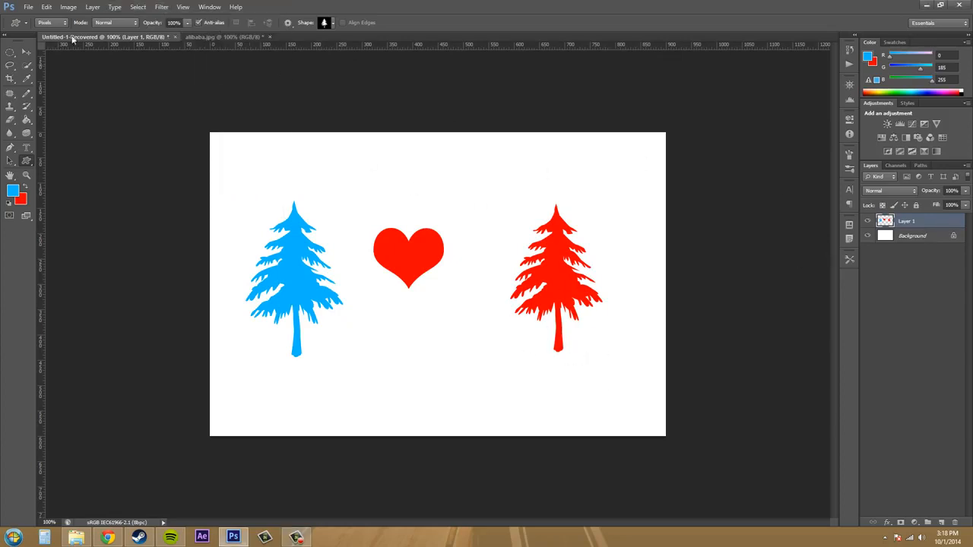
Try the Shape tool mode by drawing a wide tree about 301 by 154 px above the heart, and undo it.
click(55, 24)
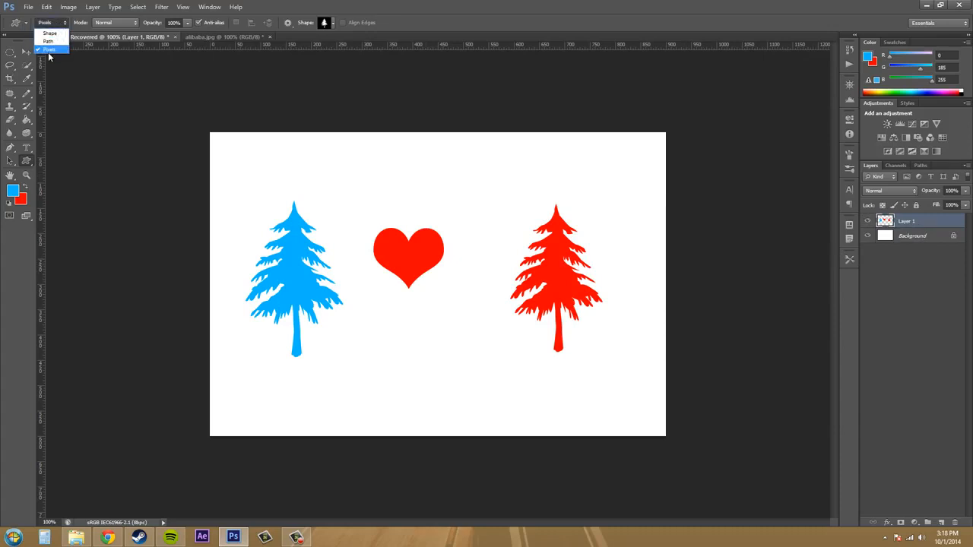
click(48, 33)
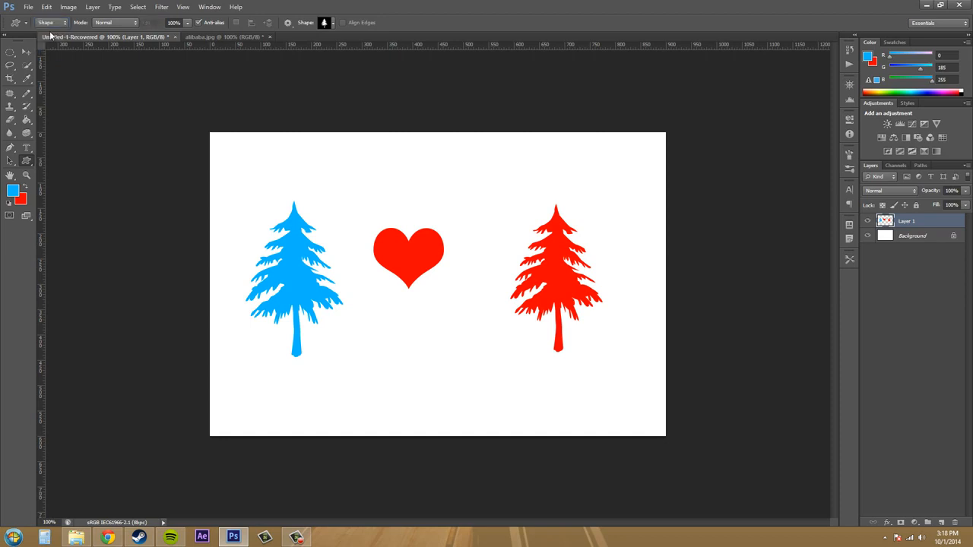
drag(374, 139, 526, 217)
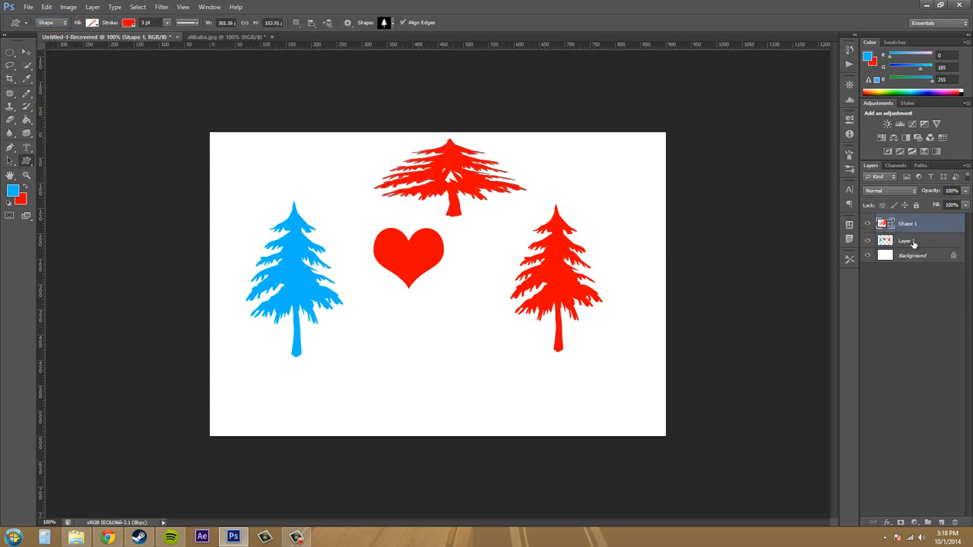
click(52, 23)
click(52, 33)
key(ctrl+z)
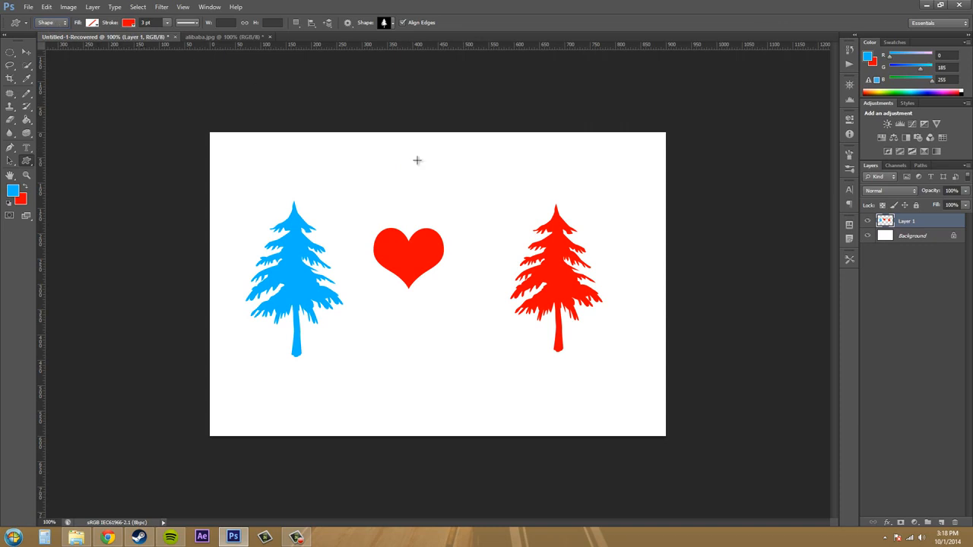
Return the tool mode to Pixels, try drawing a flat blue tree above the red tree, and undo it.
click(50, 23)
click(48, 47)
drag(449, 161, 596, 196)
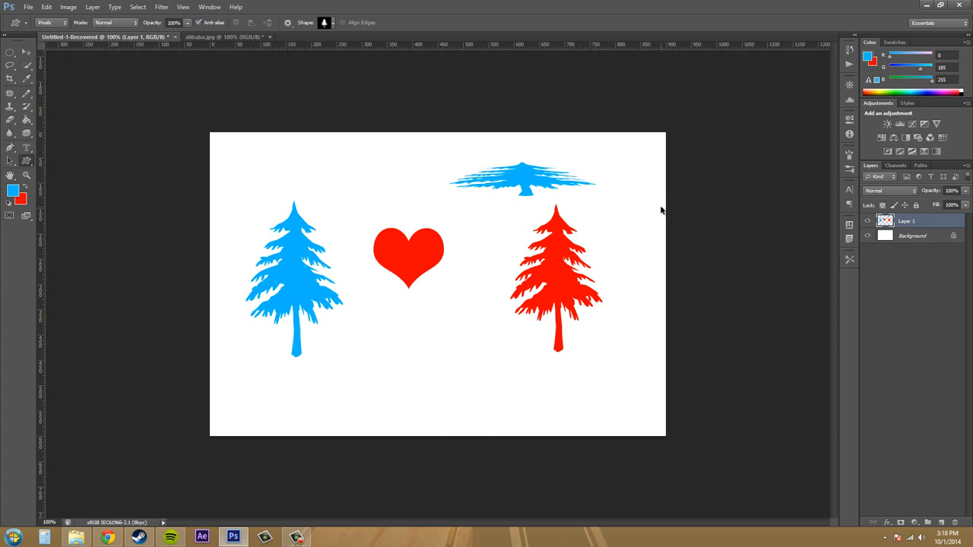
key(ctrl+z)
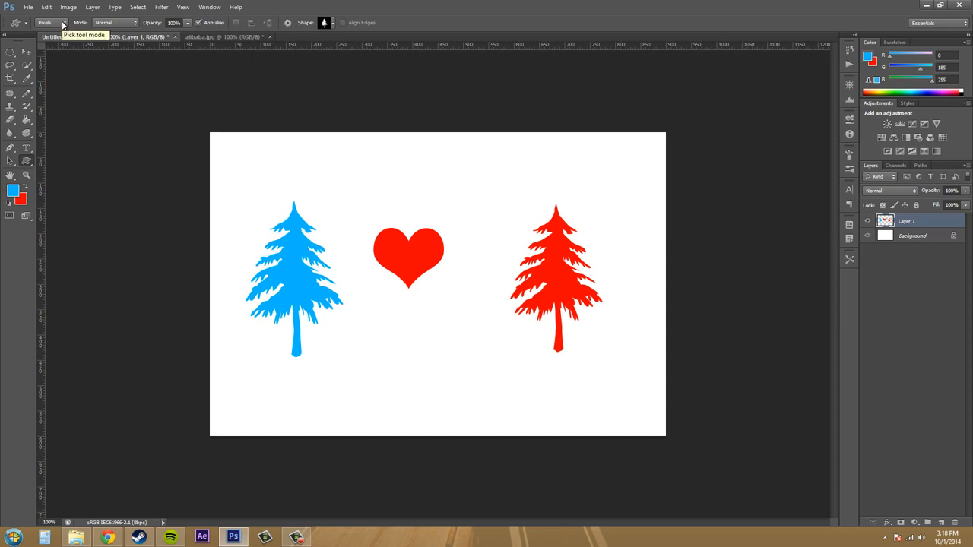
Append the Animals set to the available custom shapes.
click(332, 23)
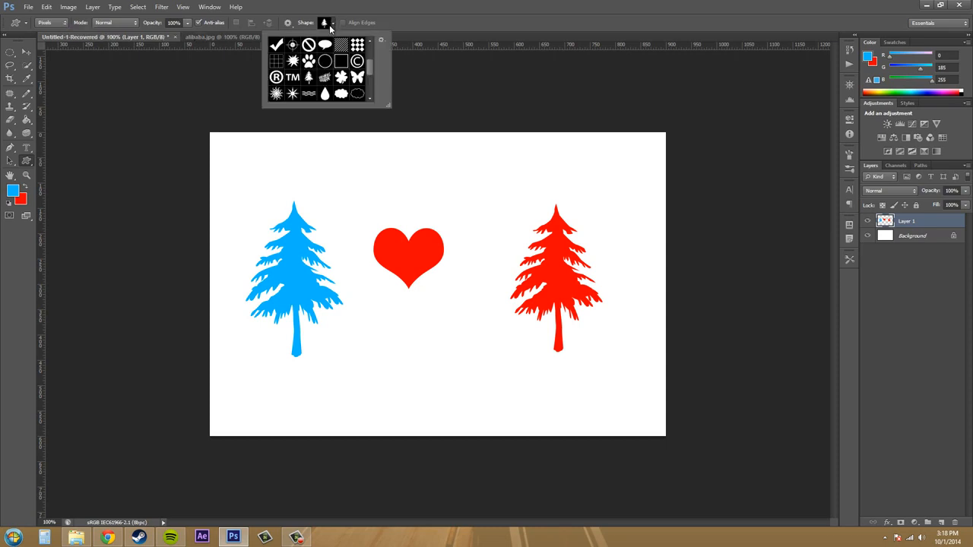
scroll(368, 72, down, 5)
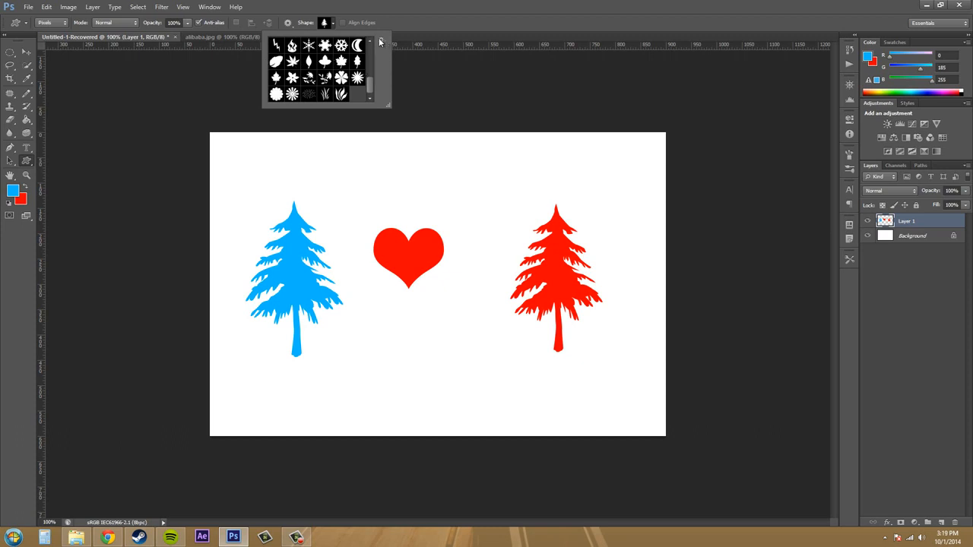
click(382, 43)
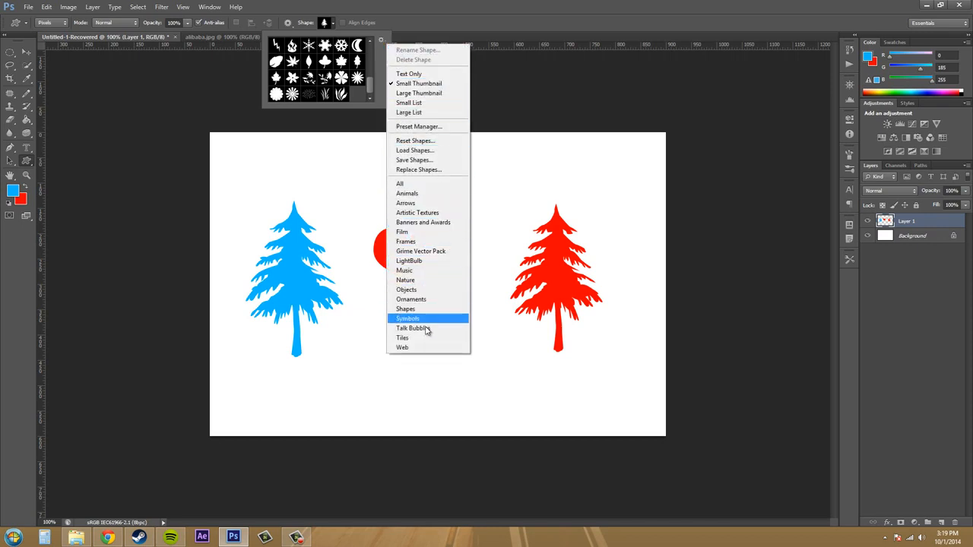
click(416, 195)
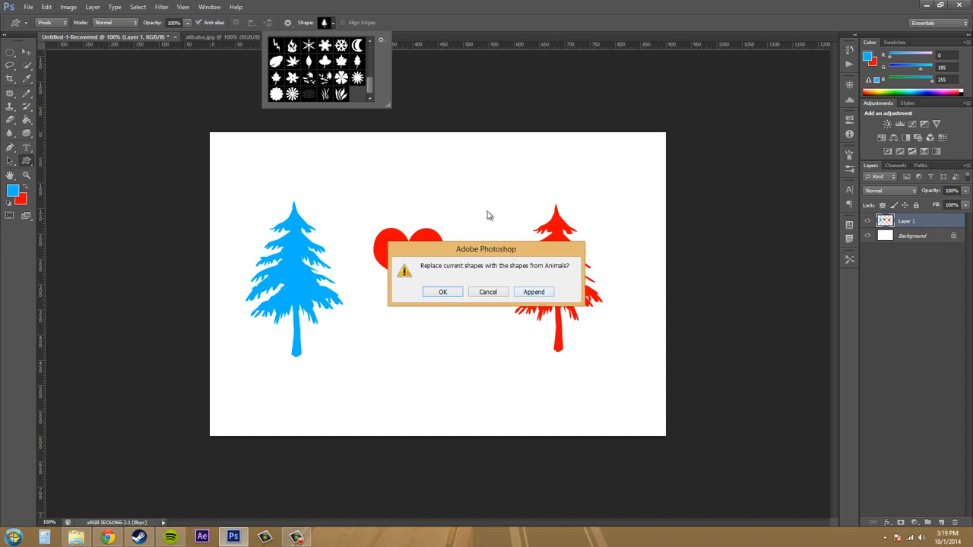
click(544, 293)
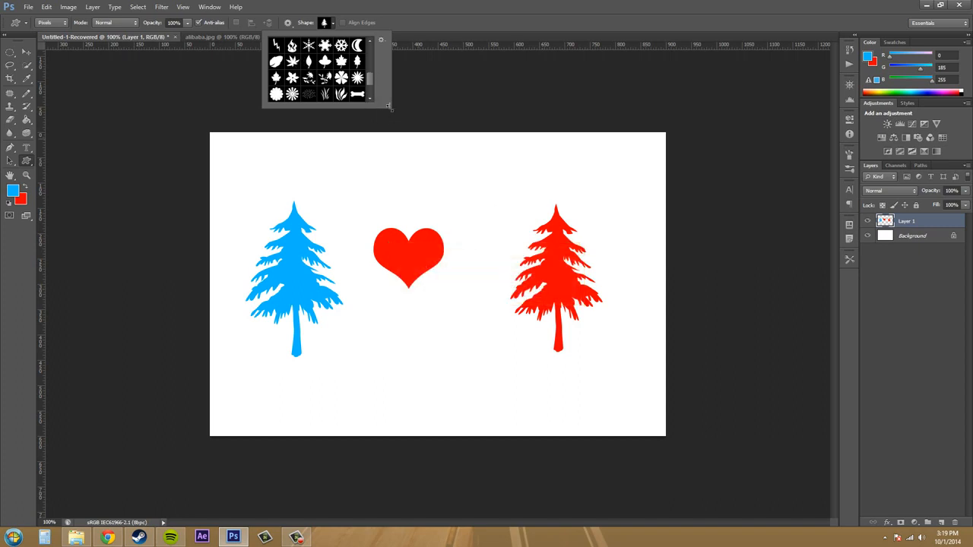
Choose the snail custom shape and draw a blue snail on the canvas below the heart.
scroll(372, 81, down, 3)
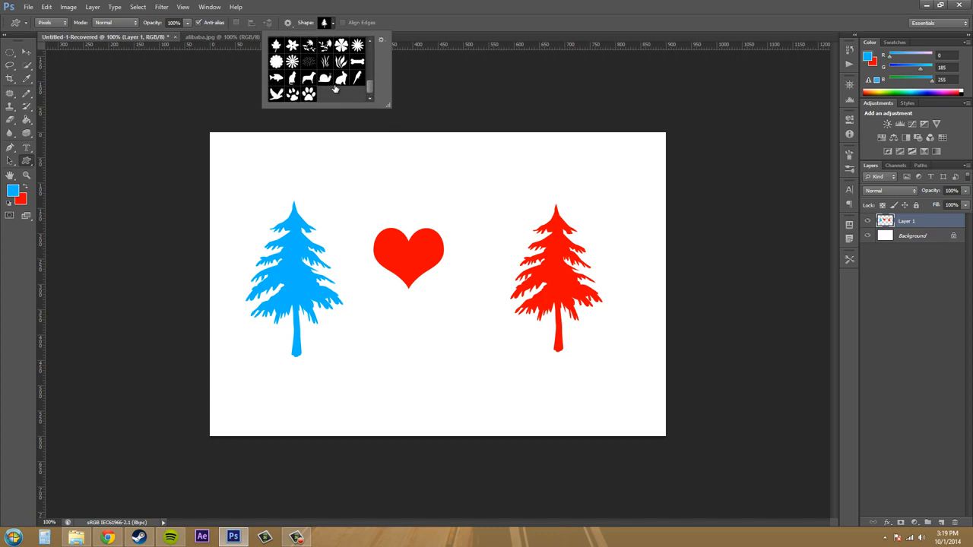
click(335, 89)
drag(381, 320, 479, 392)
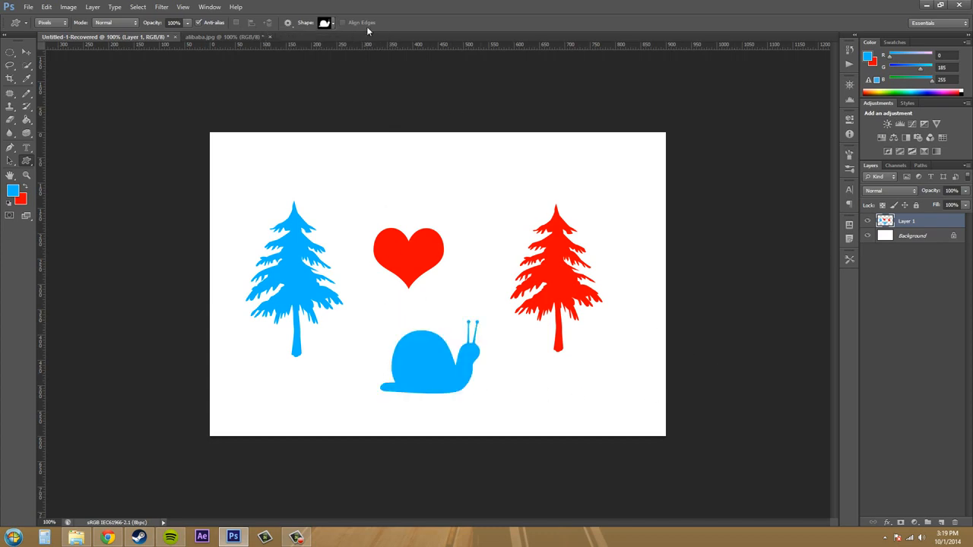
click(333, 24)
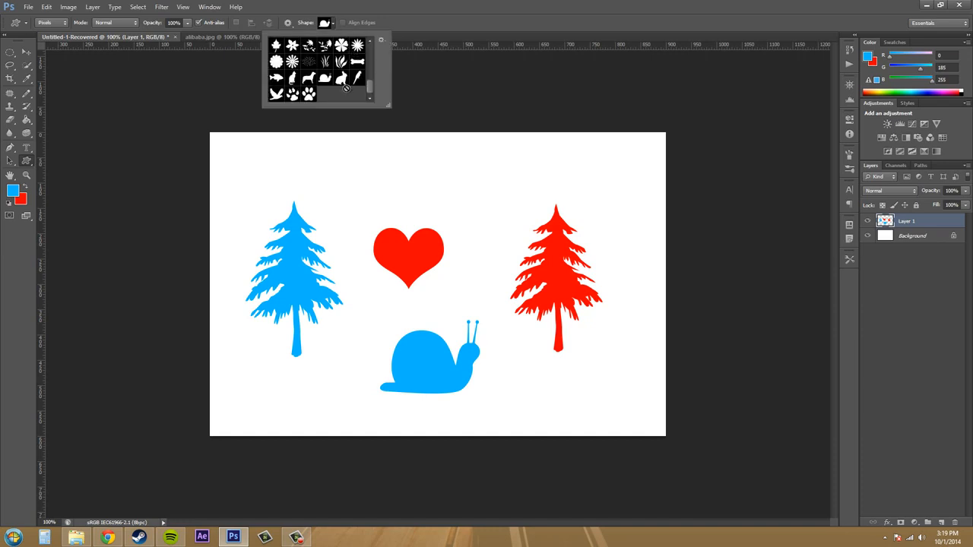
click(382, 44)
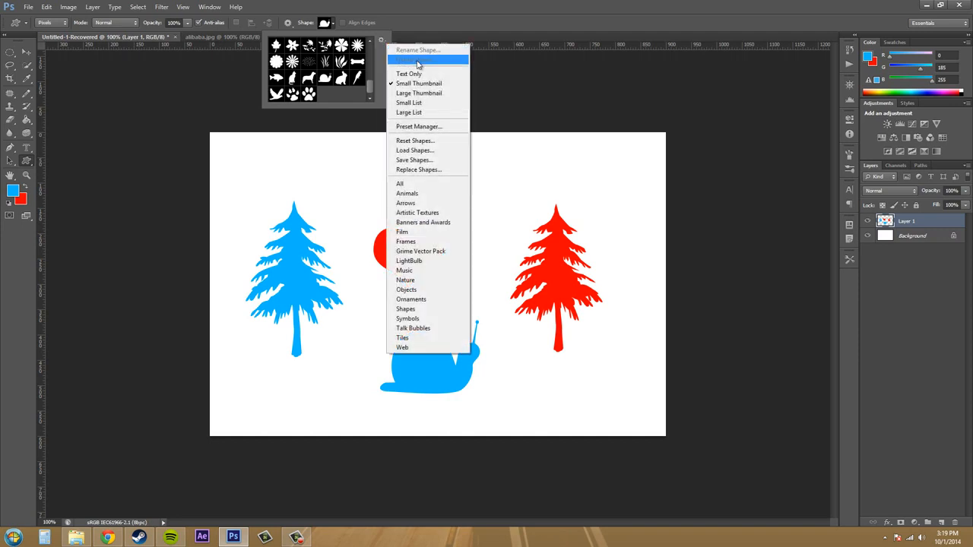
click(411, 151)
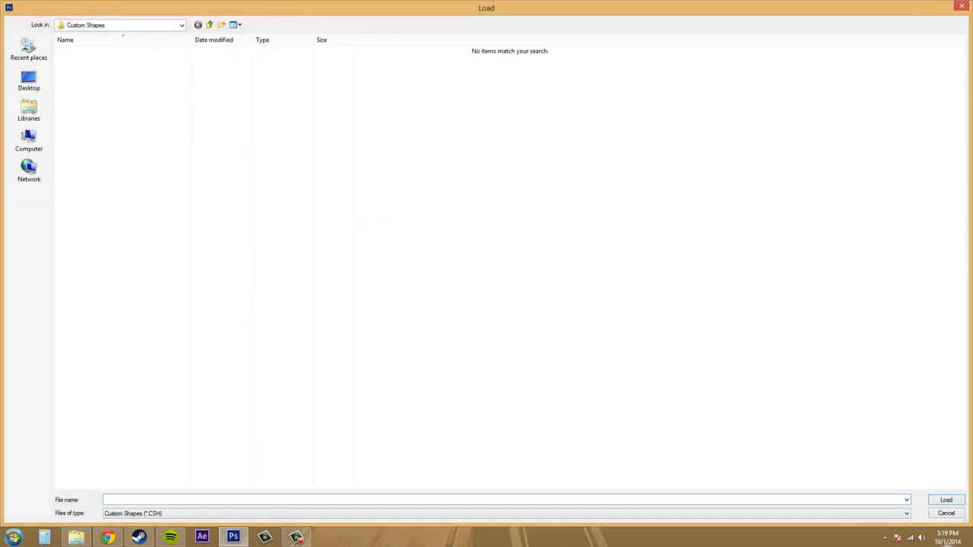
click(946, 513)
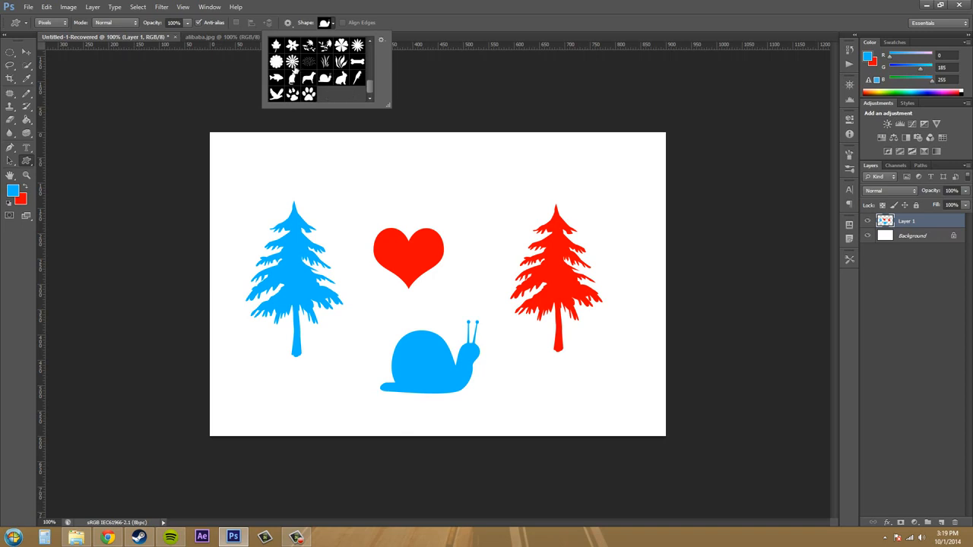
Choose the scattered blades custom shape and draw it in blue on the canvas above the heart.
click(324, 61)
click(310, 63)
drag(347, 156, 447, 209)
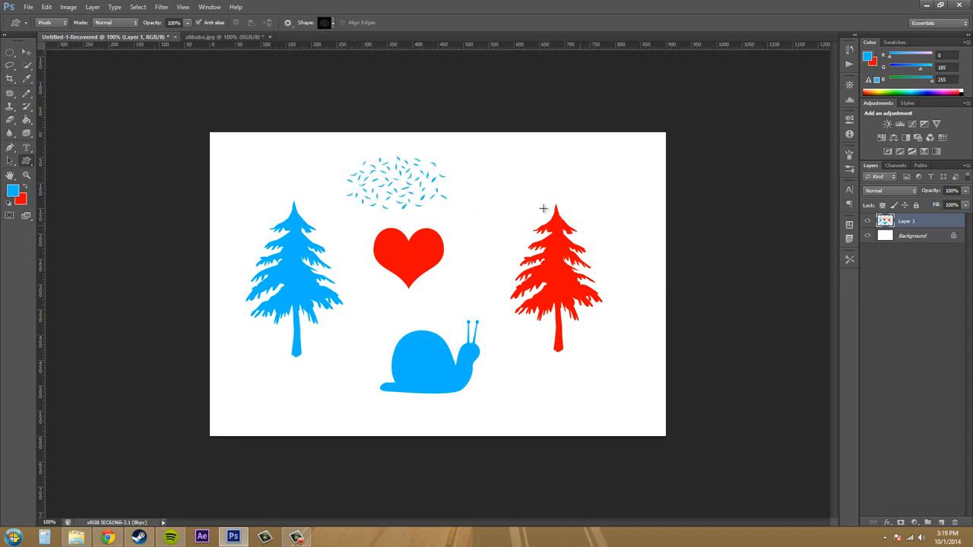
key(F10)
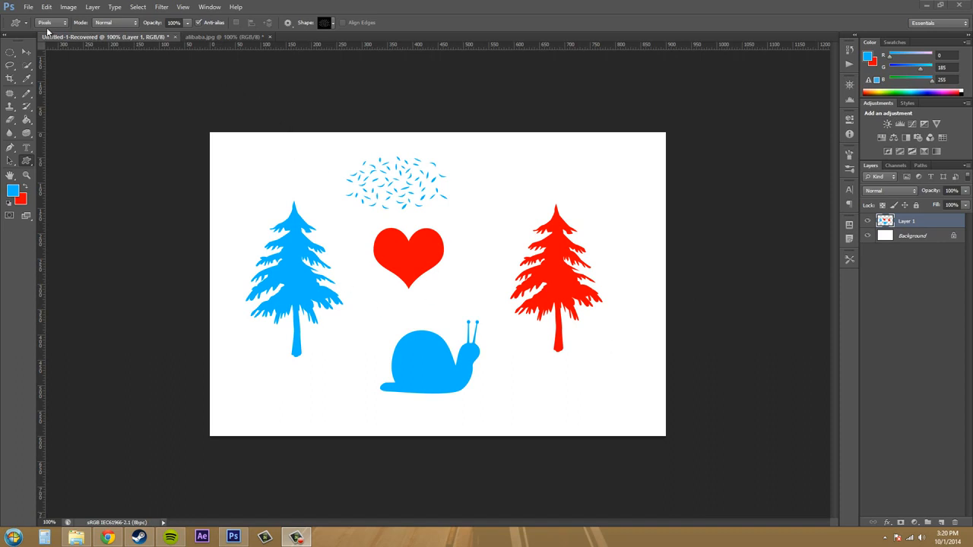
click(111, 25)
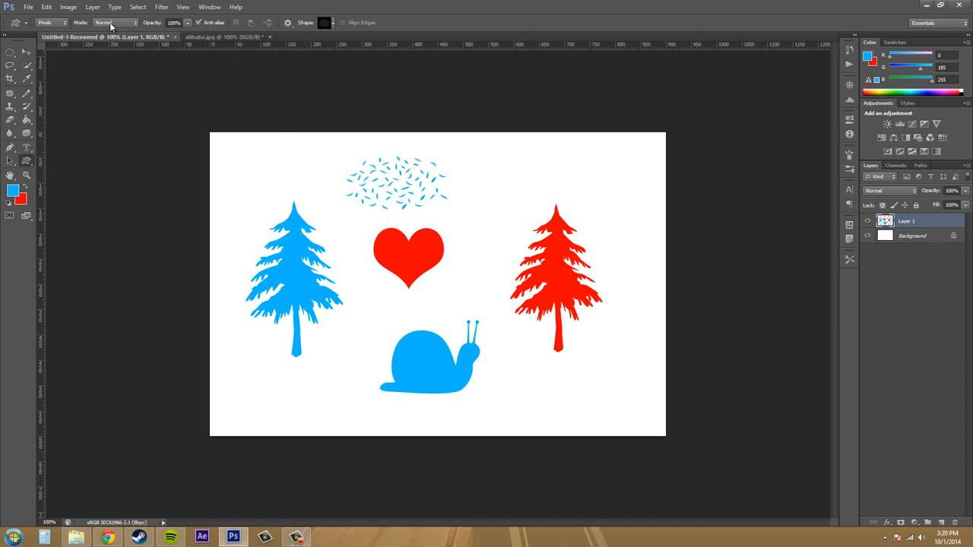
Set the blending mode to Multiply and draw the blue blades shape over the upper part of the red tree.
click(111, 25)
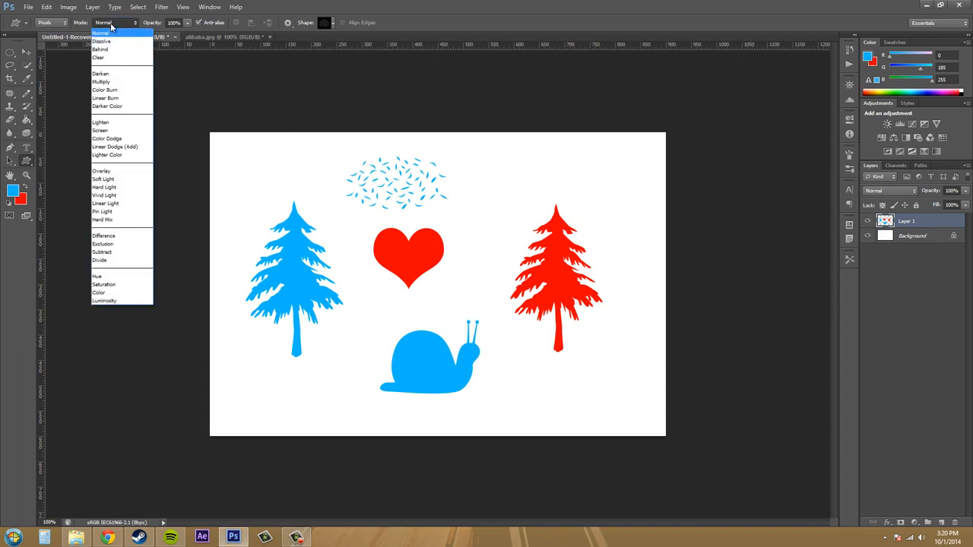
click(118, 82)
drag(502, 210, 603, 265)
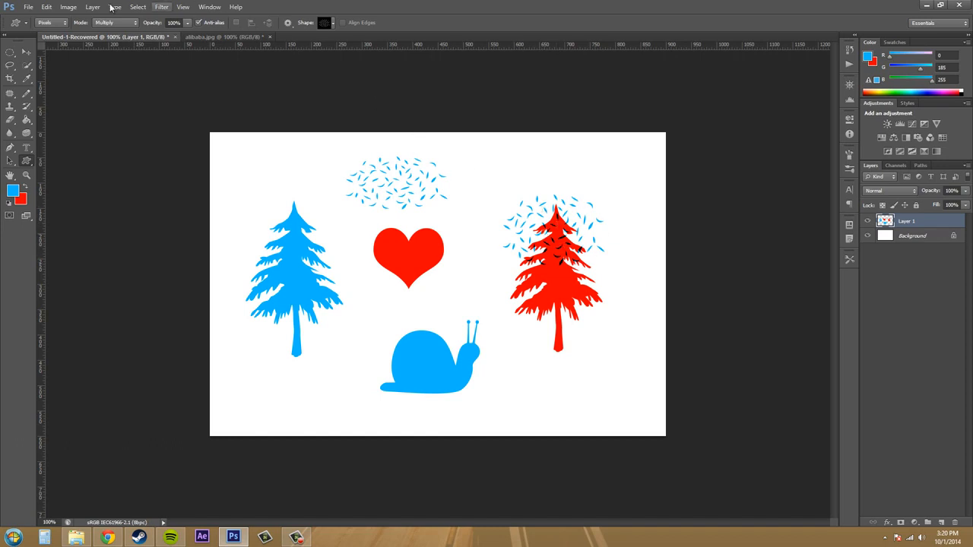
Set the opacity to 50% and draw two blades shapes, one below the blue tree and one across the canvas's upper edge.
click(186, 23)
drag(161, 36, 162, 35)
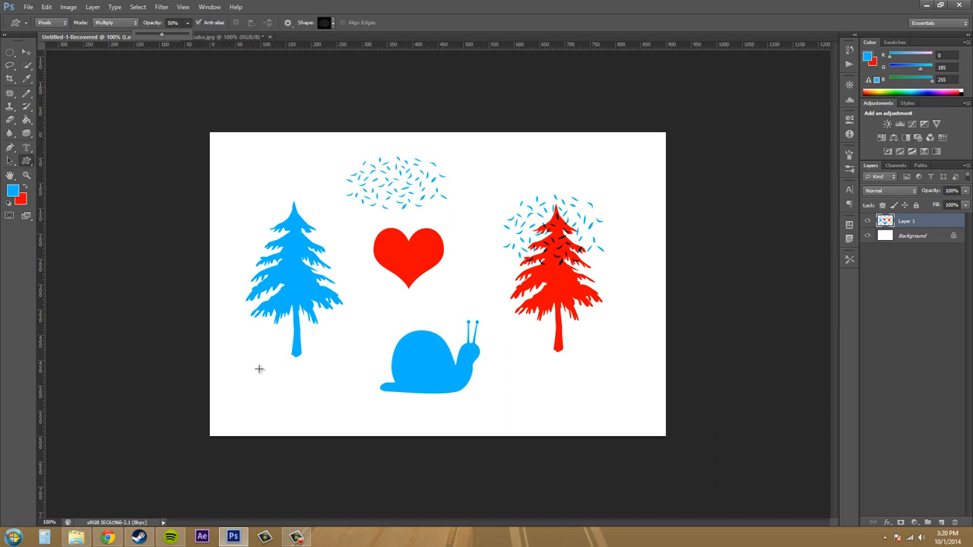
drag(257, 370, 354, 414)
drag(464, 166, 583, 89)
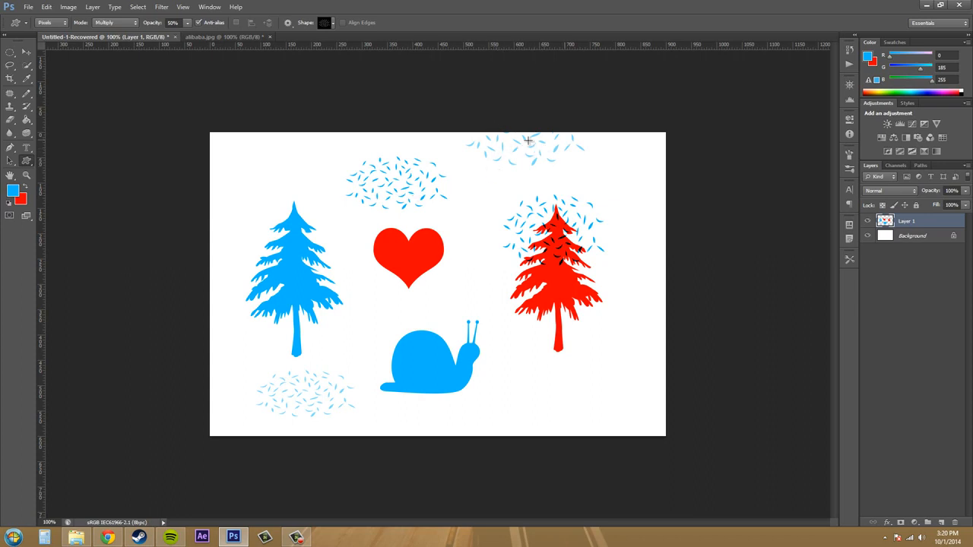
Set the opacity to 8% and draw another blades shape above the blue tree.
click(187, 23)
drag(169, 38, 165, 38)
drag(257, 137, 340, 196)
Constrain the shape to Defined Proportions and draw a blades shape about 195 by 132 px below the red tree.
click(289, 22)
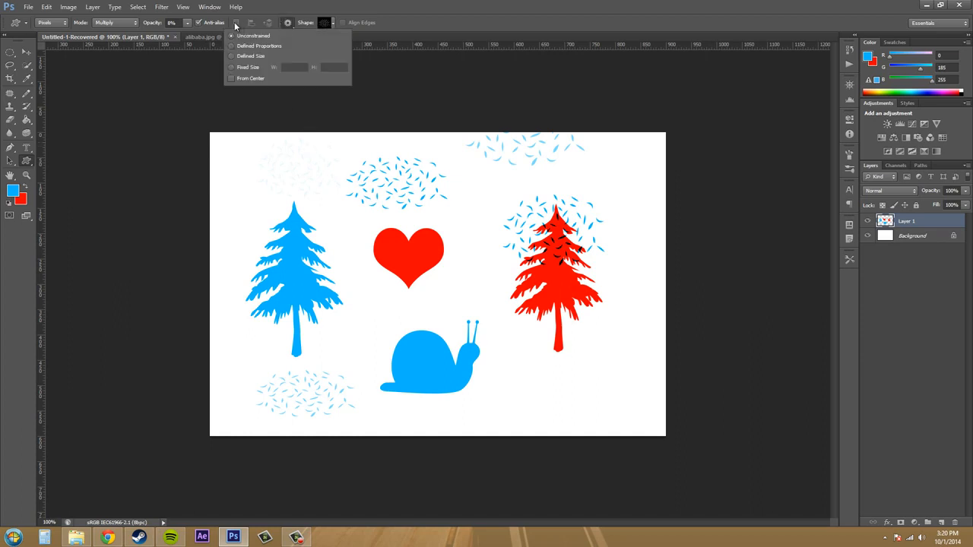
click(243, 48)
click(543, 389)
click(543, 388)
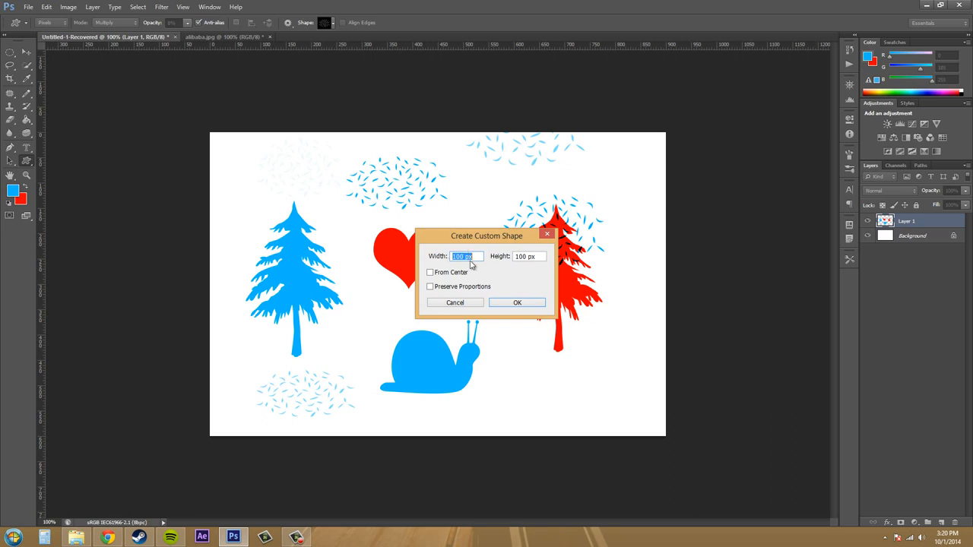
click(494, 303)
drag(535, 385, 621, 424)
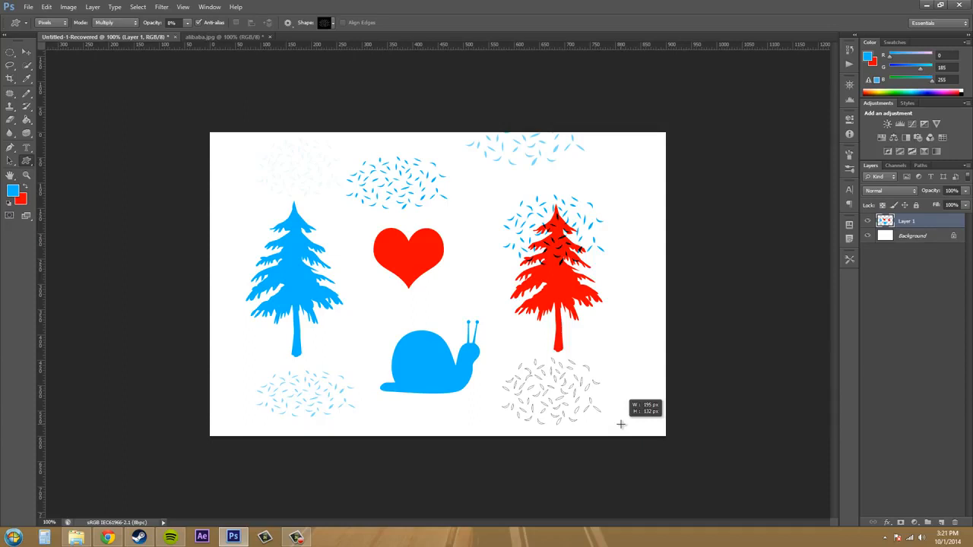
drag(620, 424, 619, 423)
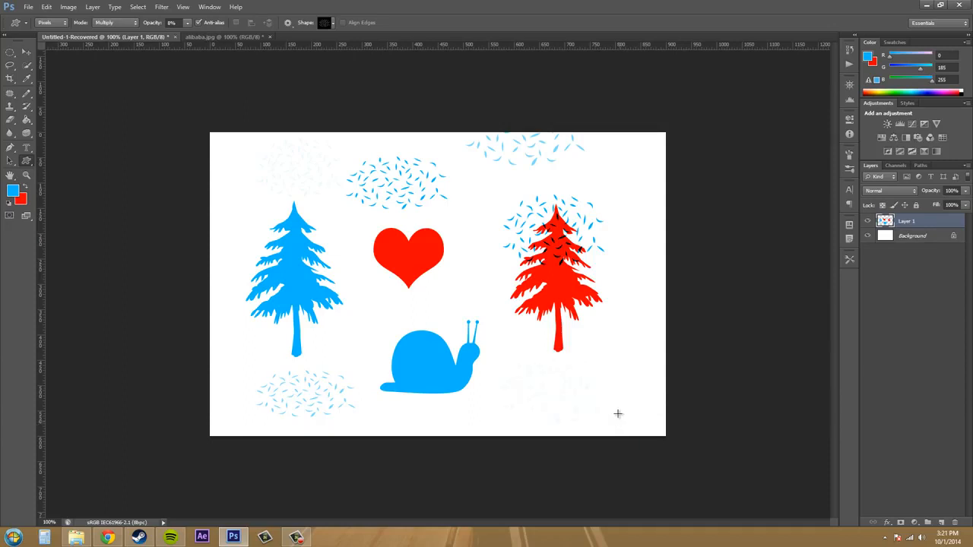
Set the opacity back to 100% and revert the document to its initial history state.
click(189, 25)
drag(190, 37, 846, 43)
click(844, 48)
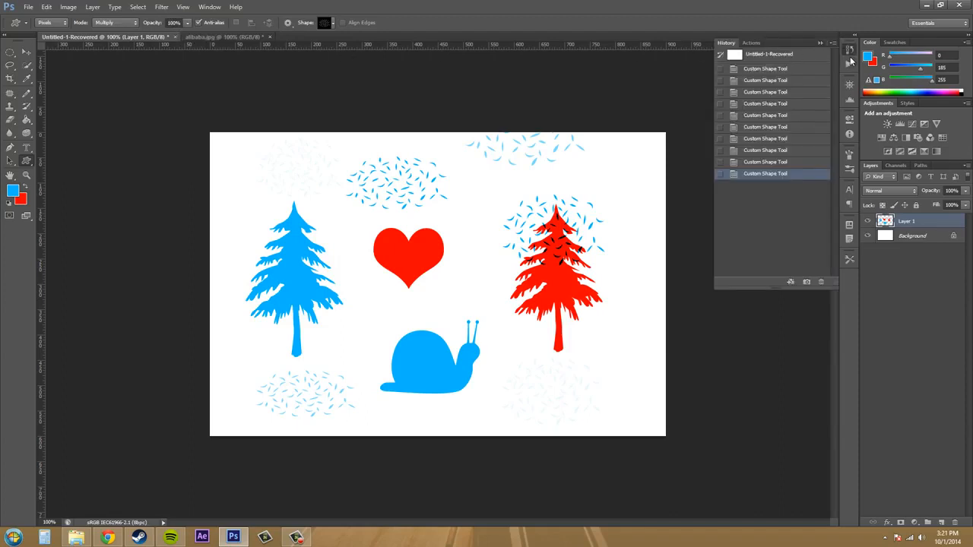
click(786, 54)
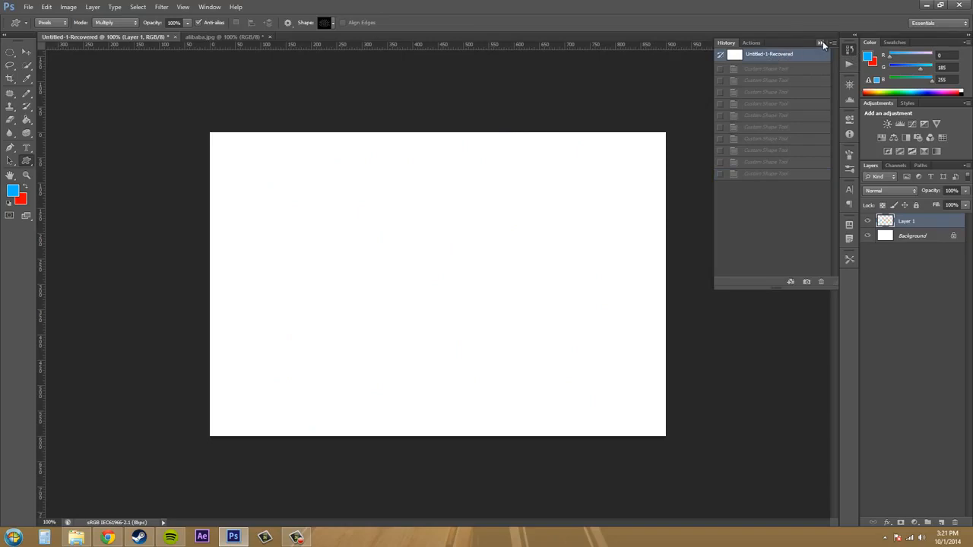
click(821, 42)
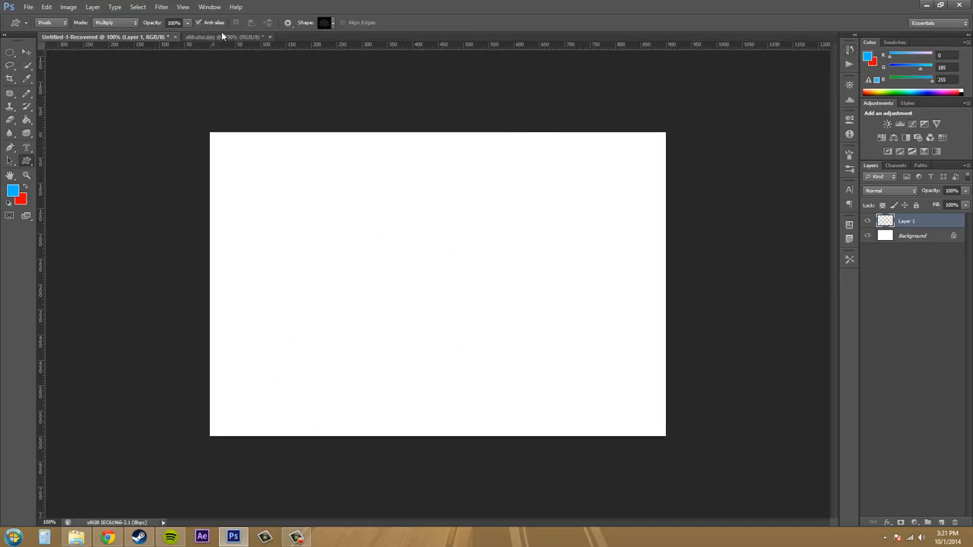
Choose the bone custom shape.
click(333, 23)
click(356, 63)
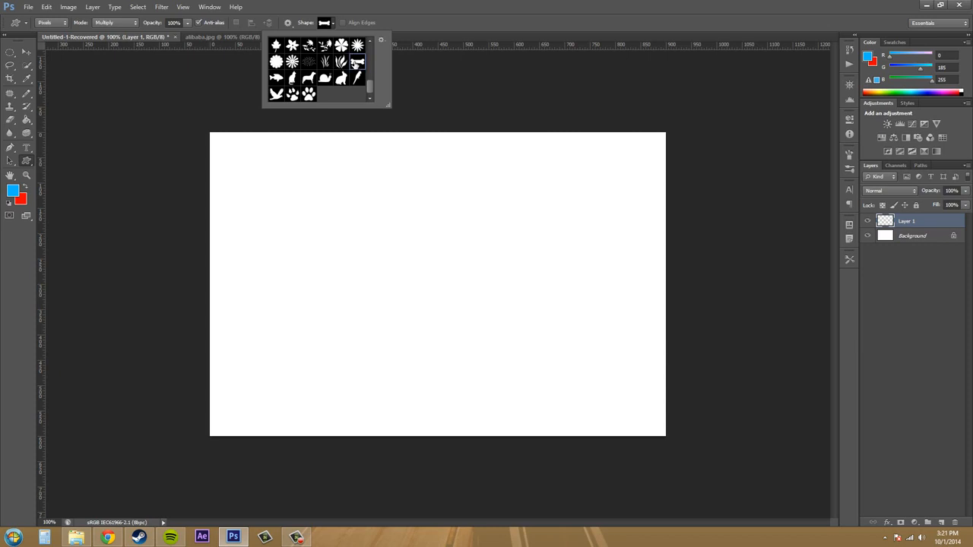
double_click(355, 64)
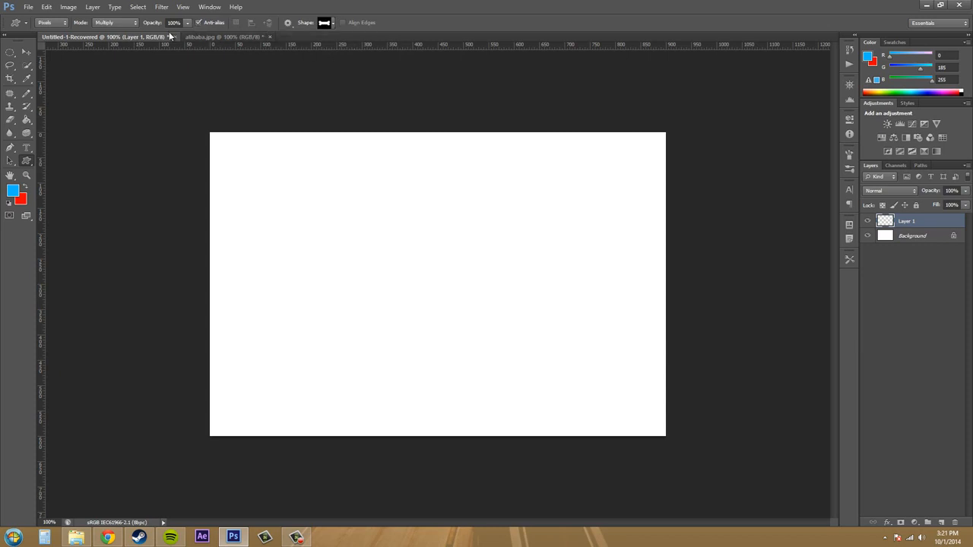
Set the shape to Defined Size and draw two blue bones, one mid-canvas and one toward the canvas's lower-right corner.
click(286, 23)
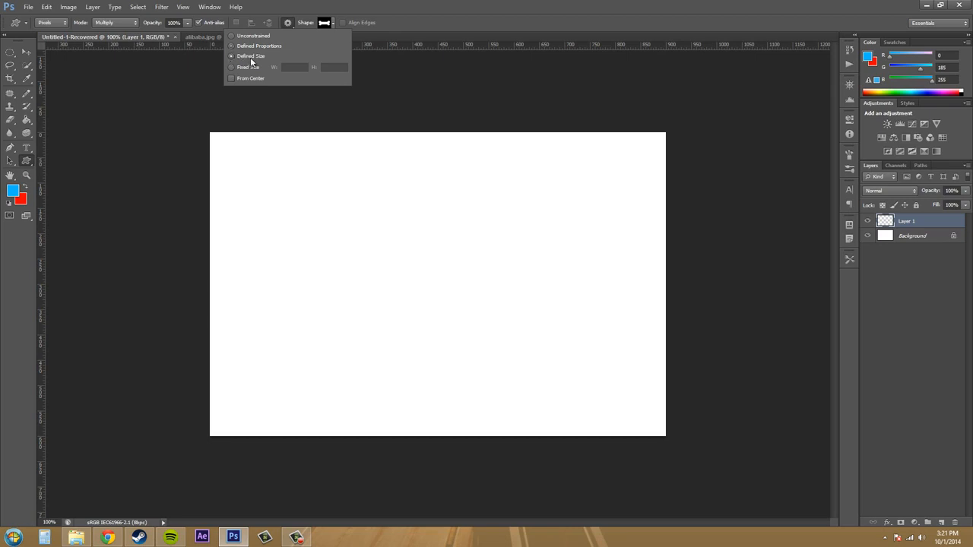
drag(241, 172, 386, 275)
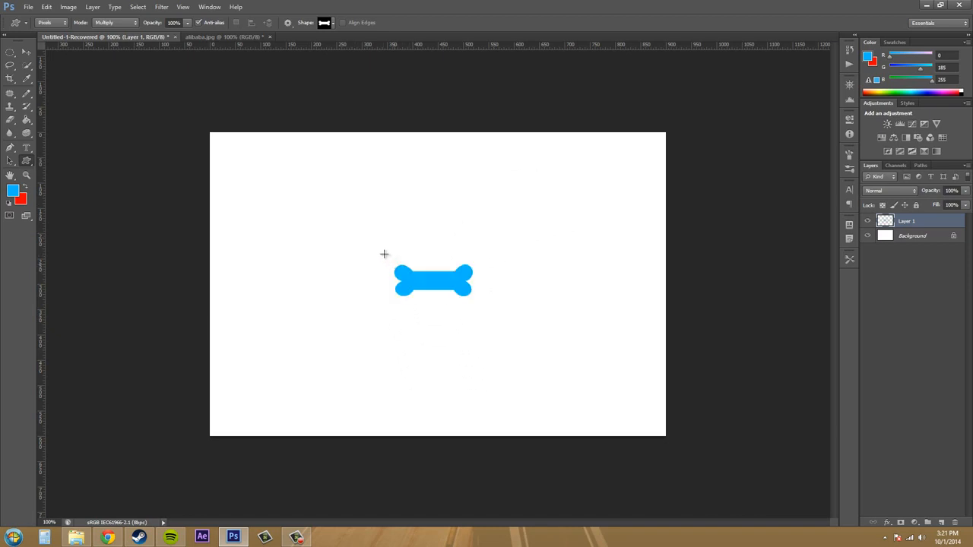
click(315, 174)
click(464, 302)
drag(263, 170, 513, 357)
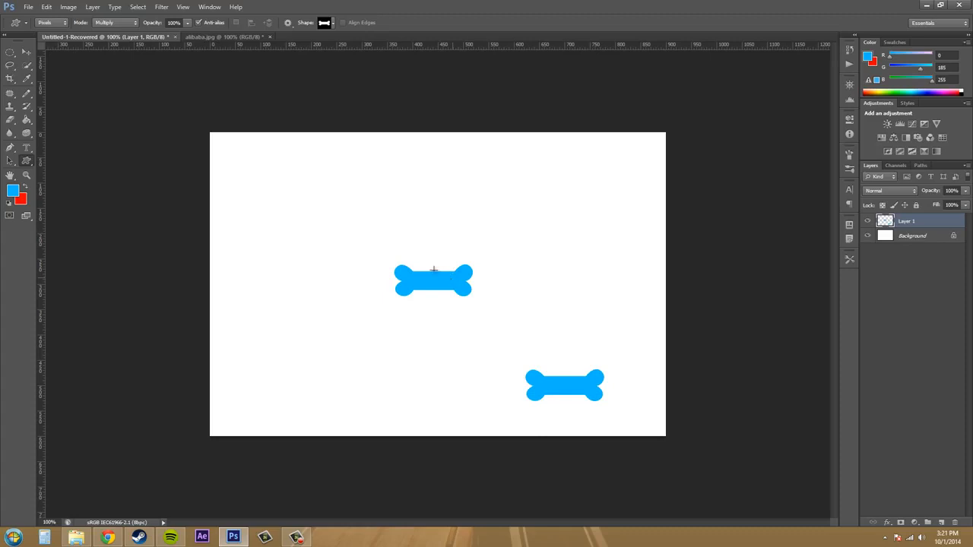
Set a Fixed Size of 100 px by 100 px and draw a bone above and left of the middle one.
click(332, 24)
click(332, 24)
click(287, 22)
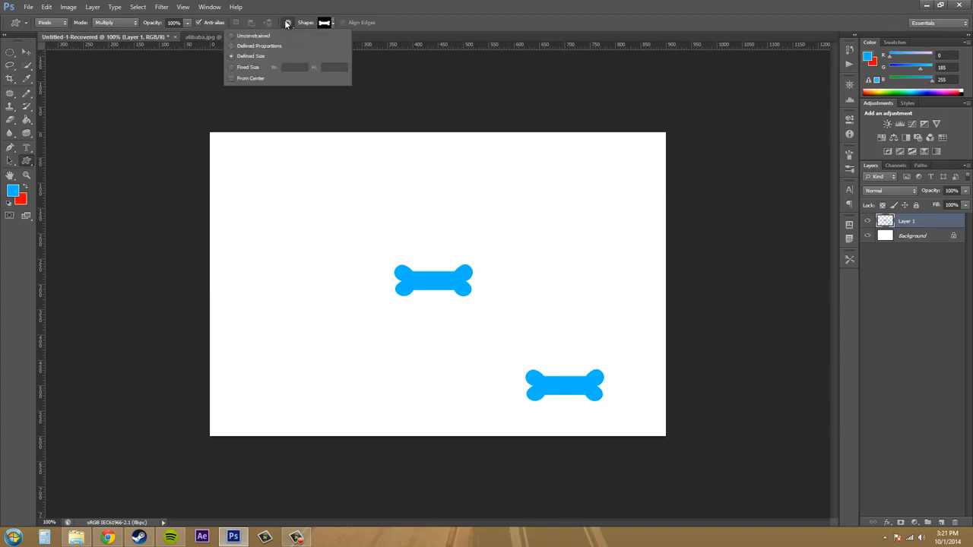
click(232, 68)
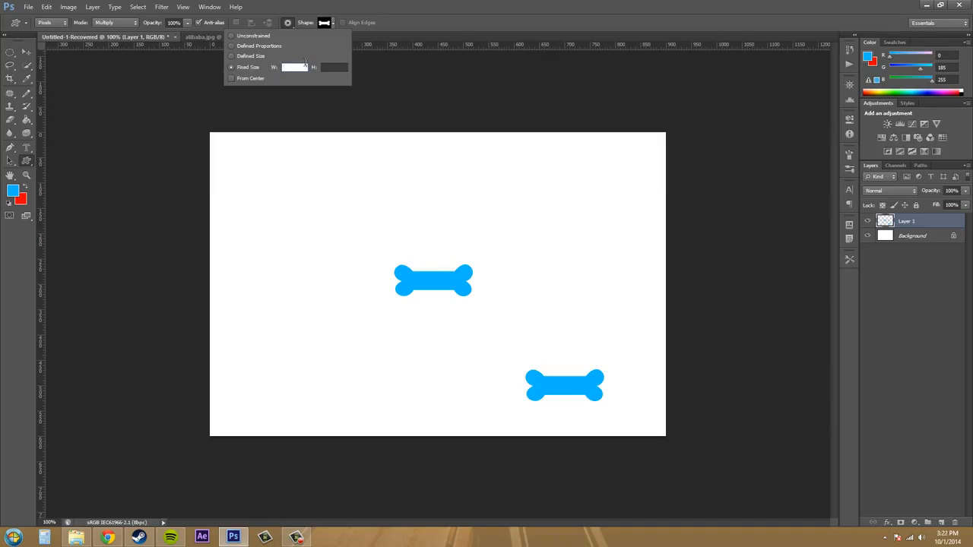
text(00)
click(332, 67)
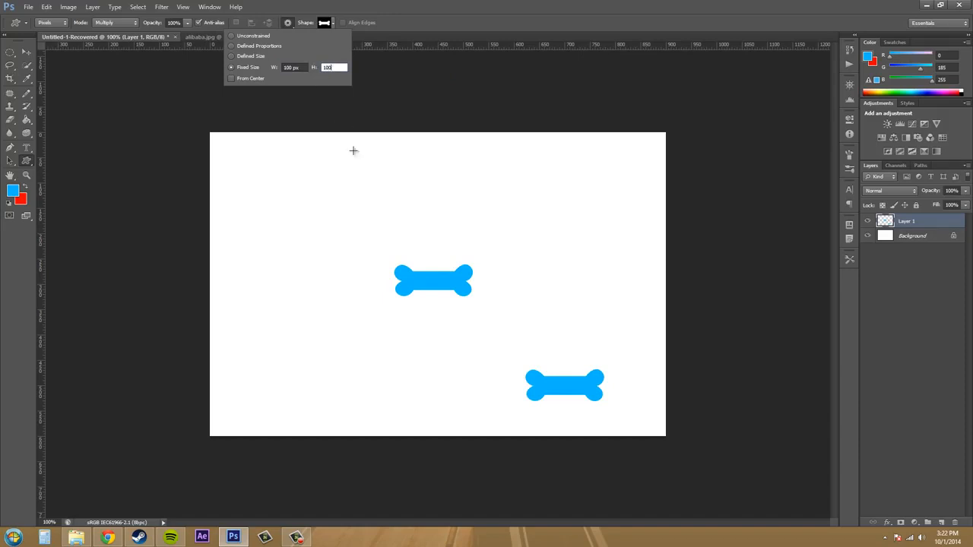
mouse_move(269, 182)
mouse_down()
mouse_move(351, 175)
mouse_move(331, 172)
mouse_up()
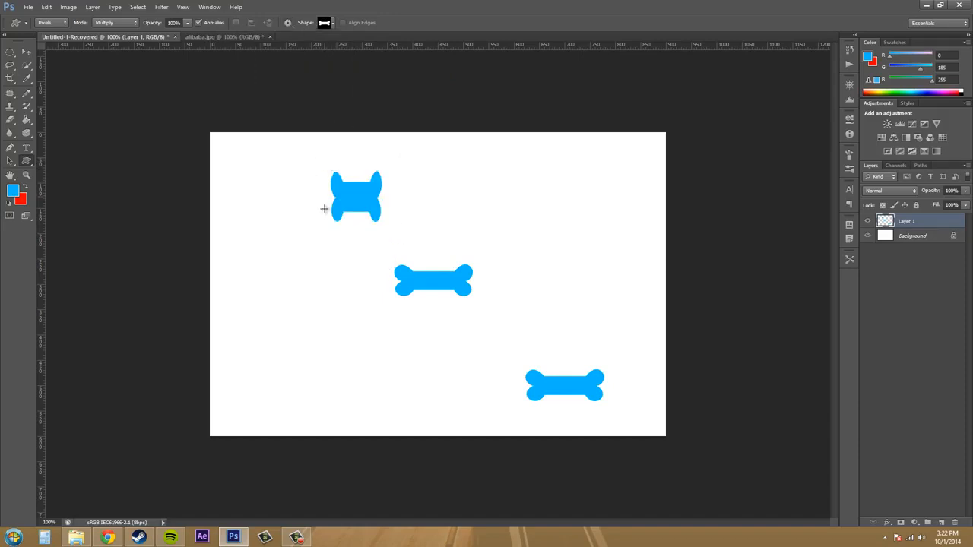
Set the shape to Unconstrained and From Center, and draw a bone at the canvas's lower left and a large one at its upper right.
click(334, 23)
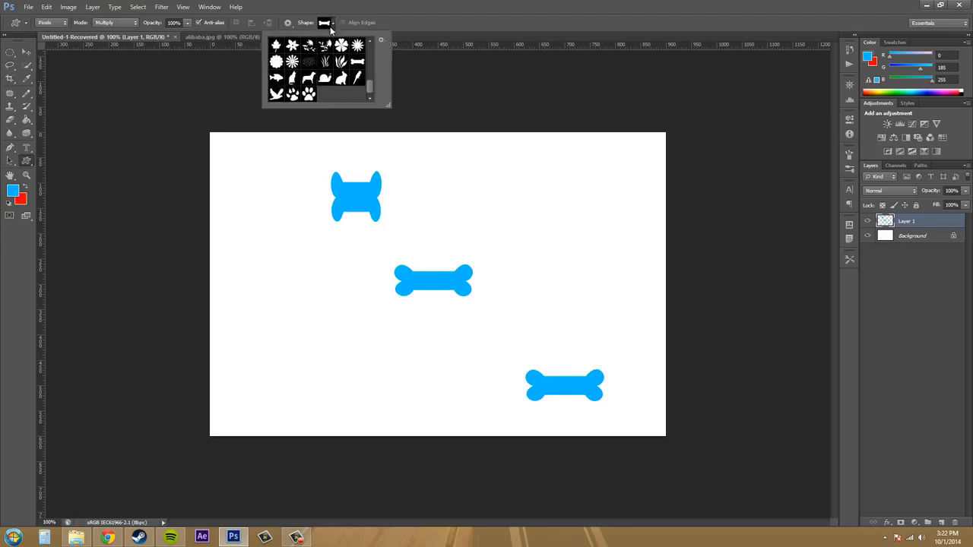
click(288, 23)
click(232, 36)
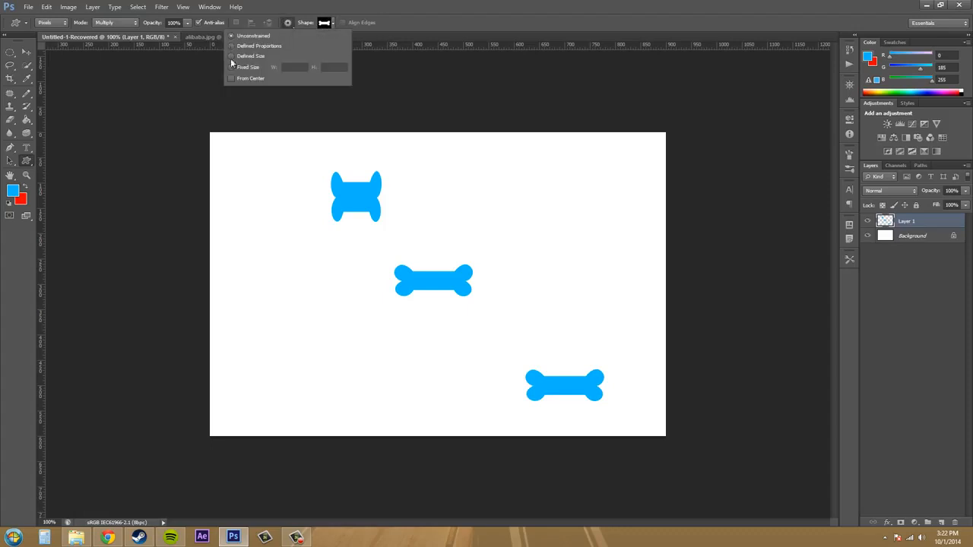
click(276, 337)
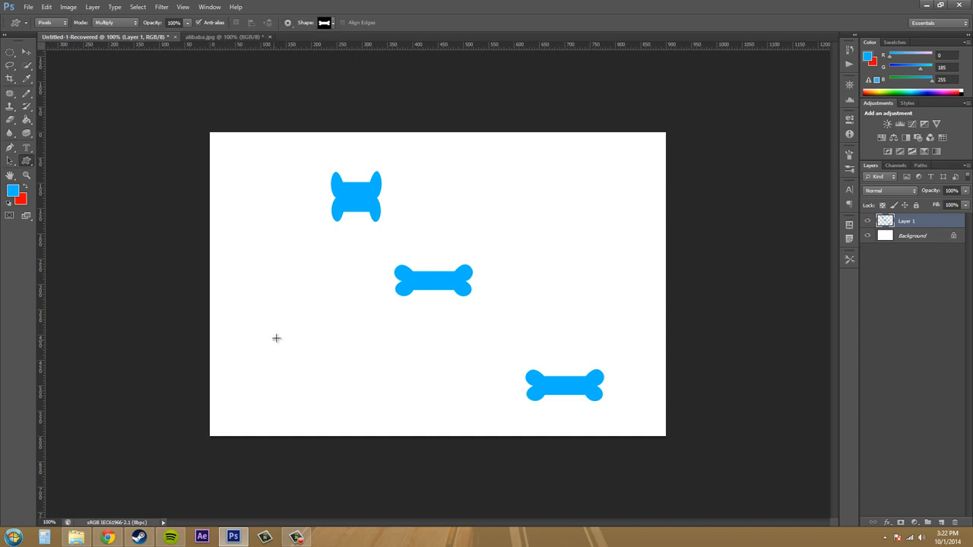
drag(276, 337, 319, 310)
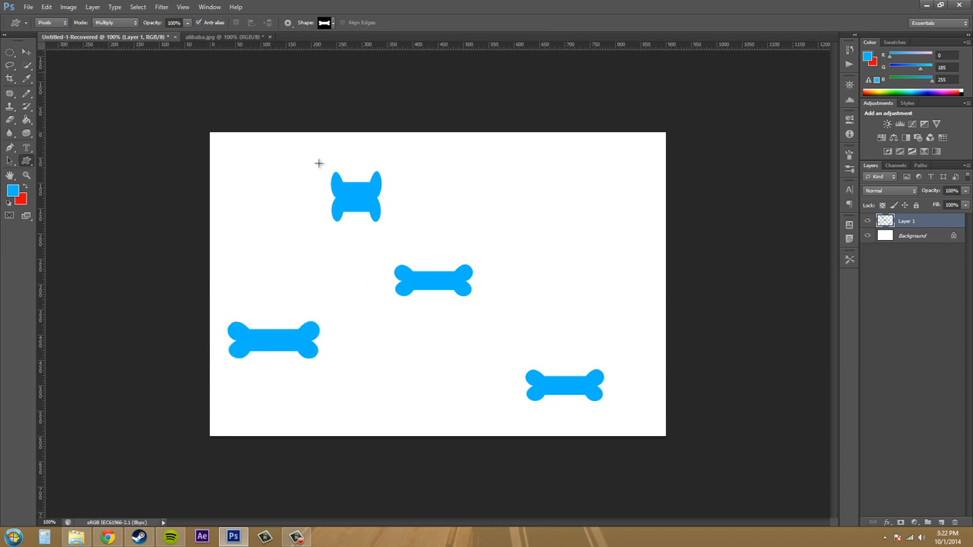
drag(515, 219, 593, 182)
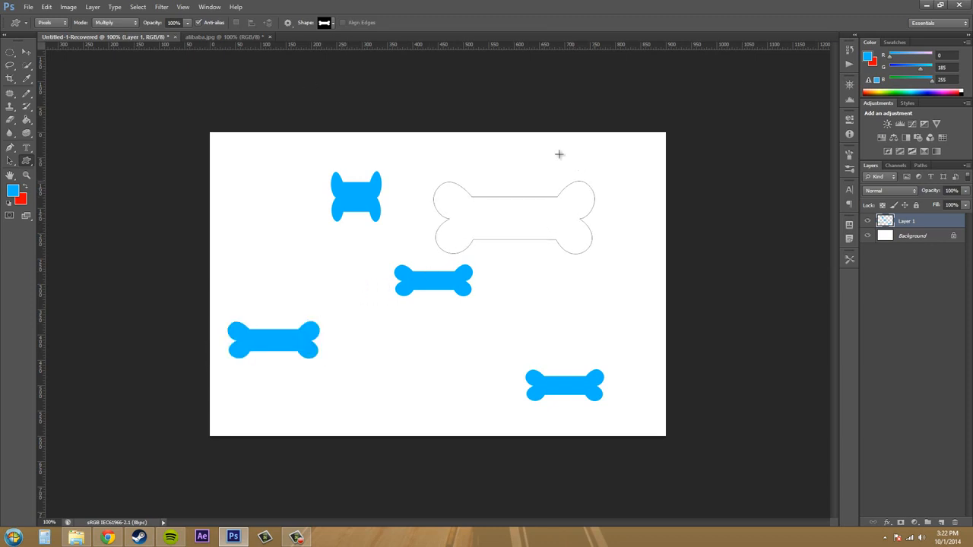
Turn off From Center and draw a small bone above the large one.
click(288, 23)
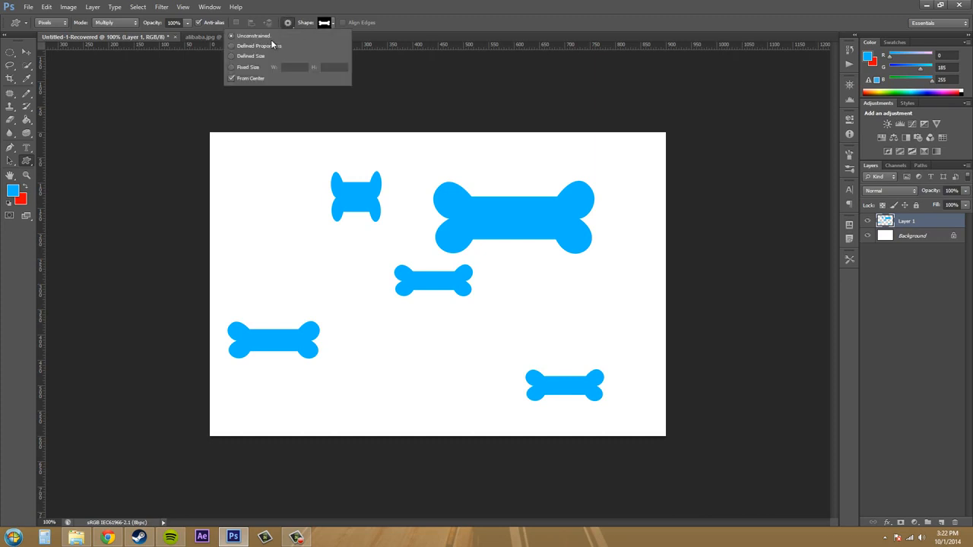
click(236, 78)
drag(477, 174, 557, 140)
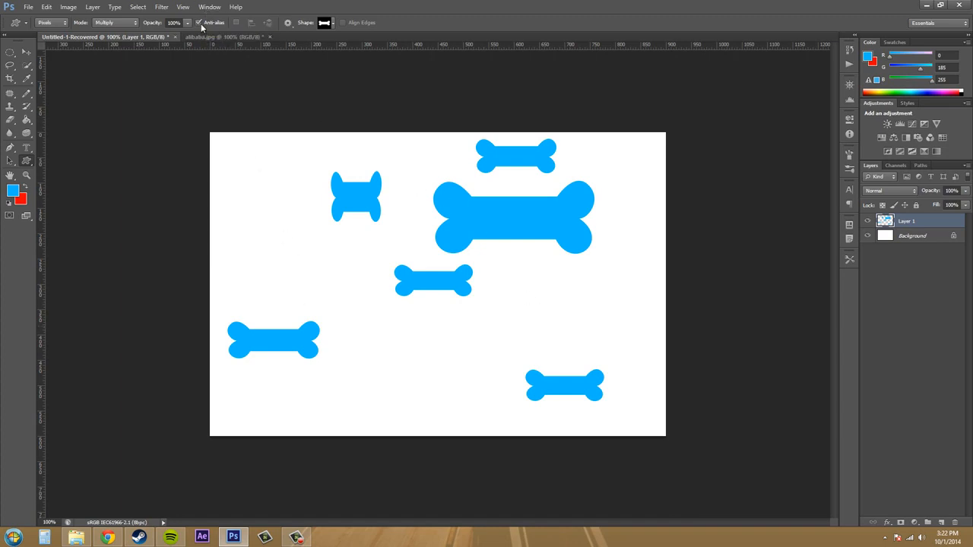
Draw four more blue bones in the canvas's empty areas, turning Anti-alias off and back on to compare the edges.
drag(505, 279, 603, 329)
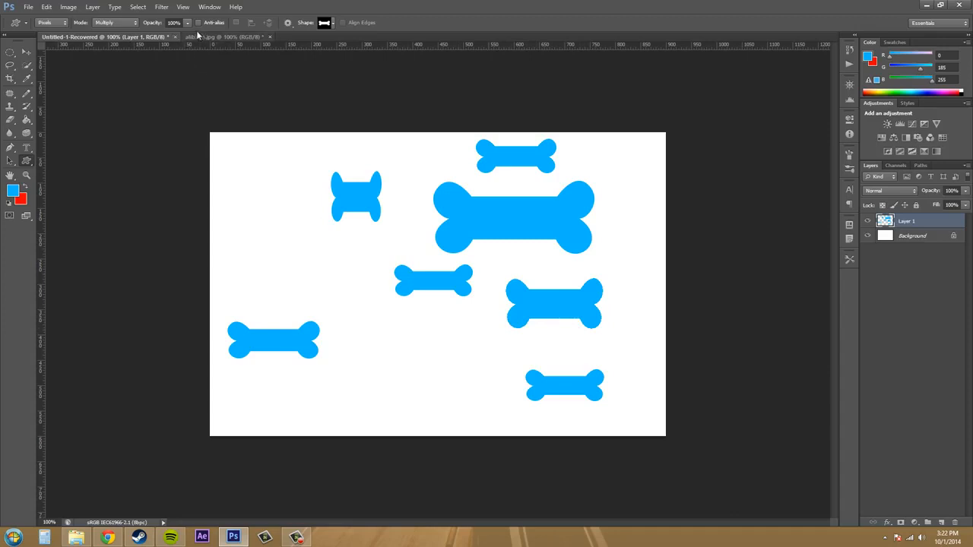
drag(523, 351, 605, 363)
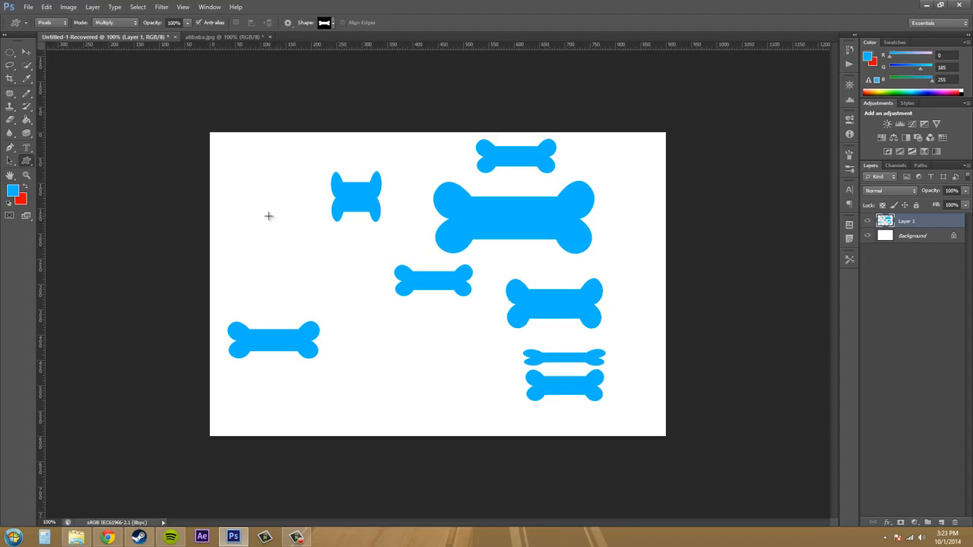
drag(268, 216, 314, 243)
drag(366, 328, 459, 370)
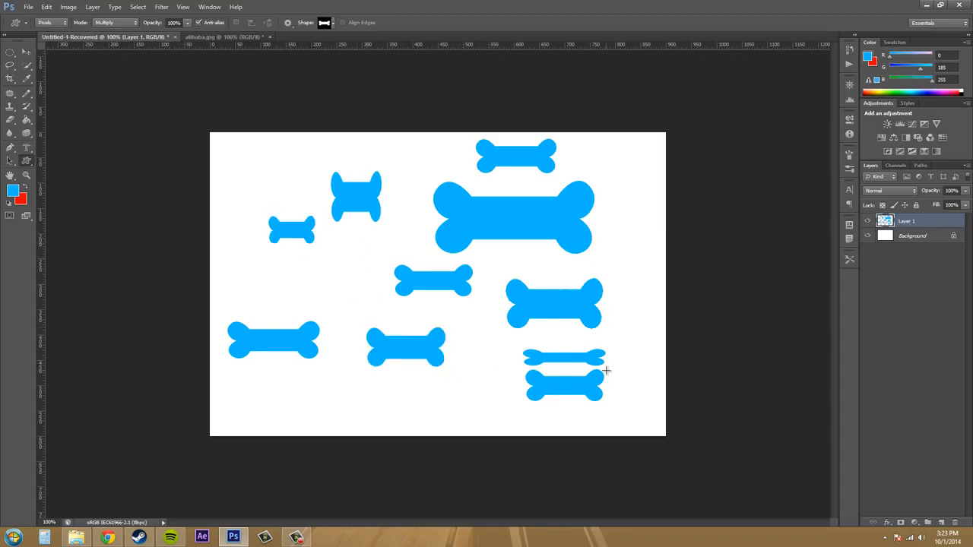